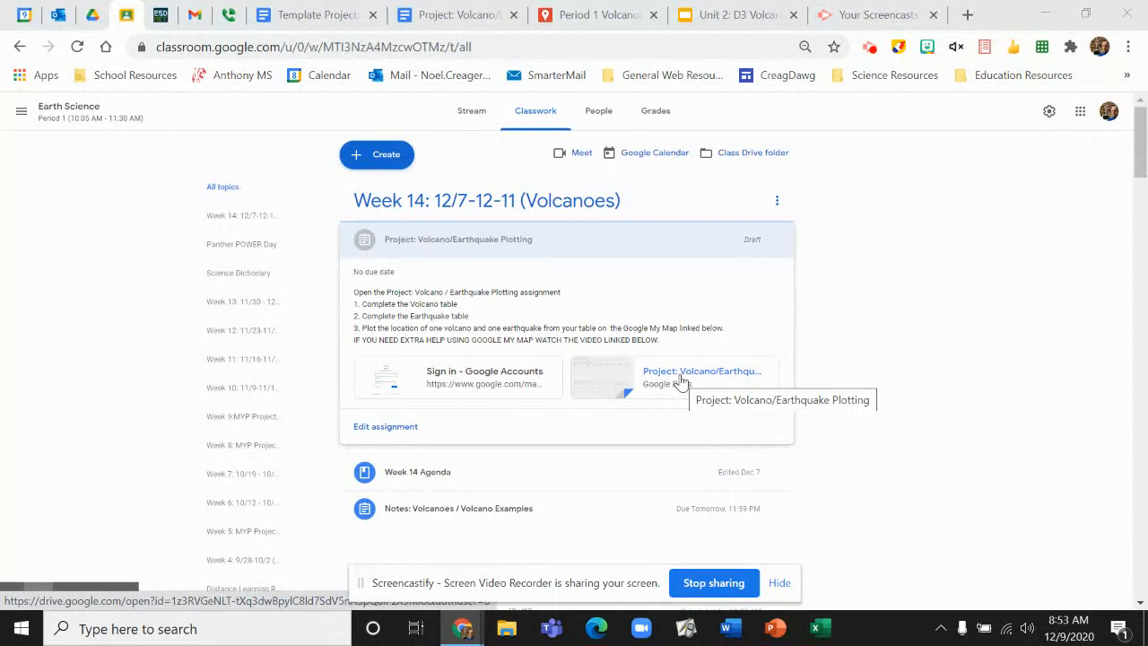
# Review the template document's volcano and earthquake tables and its MyMaps plotting instructions, and return to the Google Classroom assignment.
pyautogui.click(303, 16)
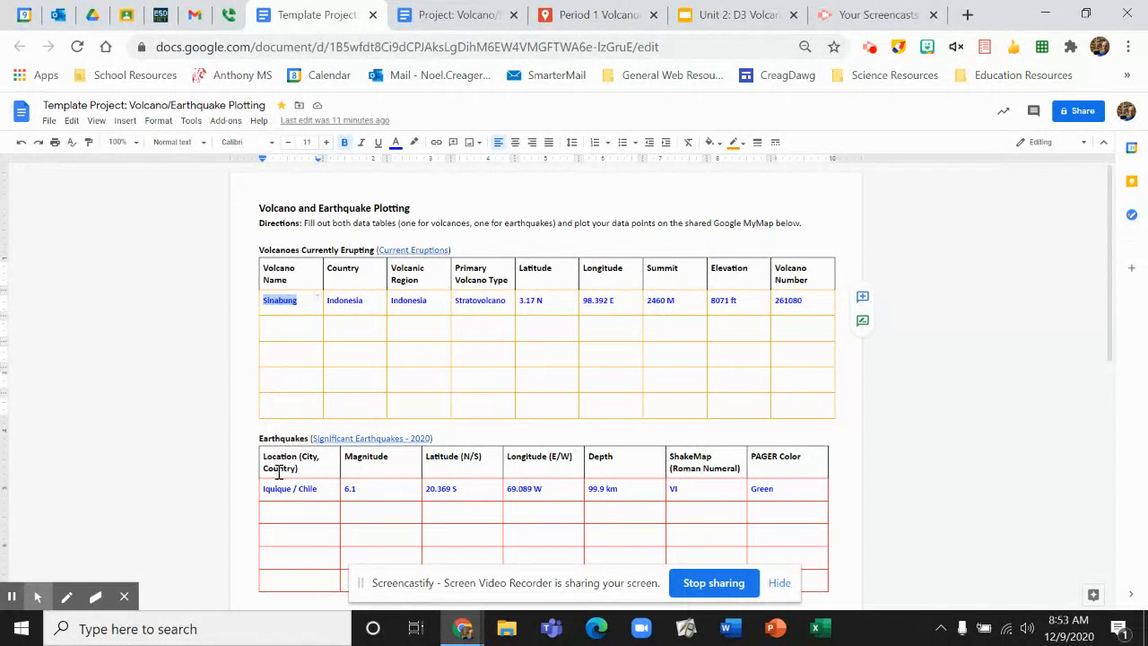
pyautogui.scroll(-5, 469, 377)
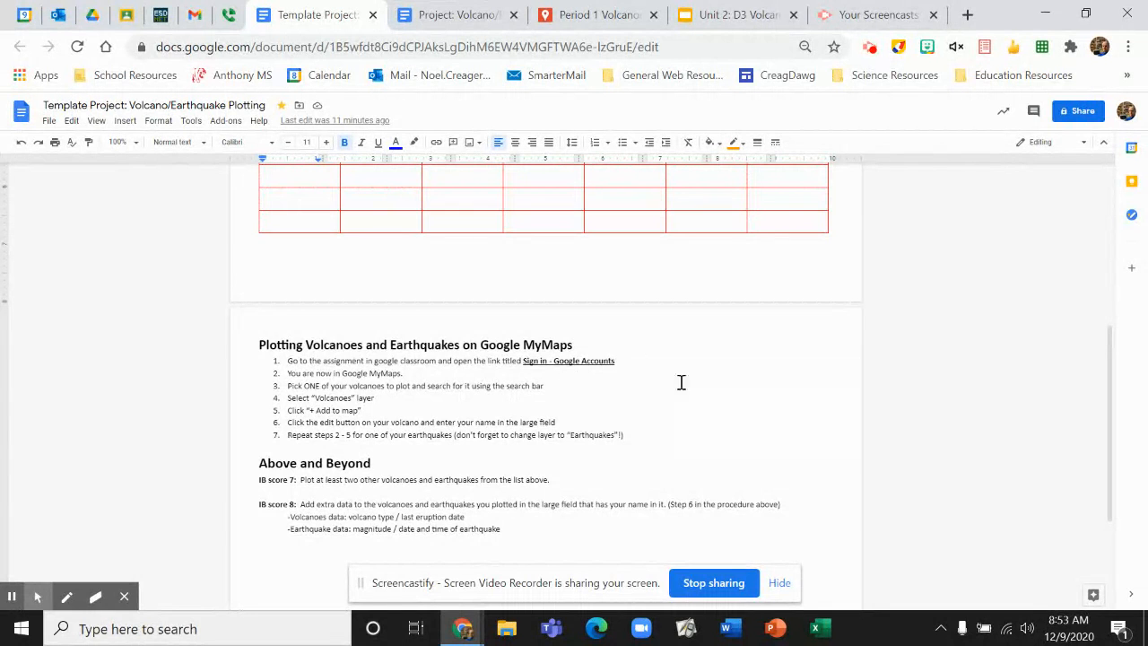
pyautogui.click(127, 15)
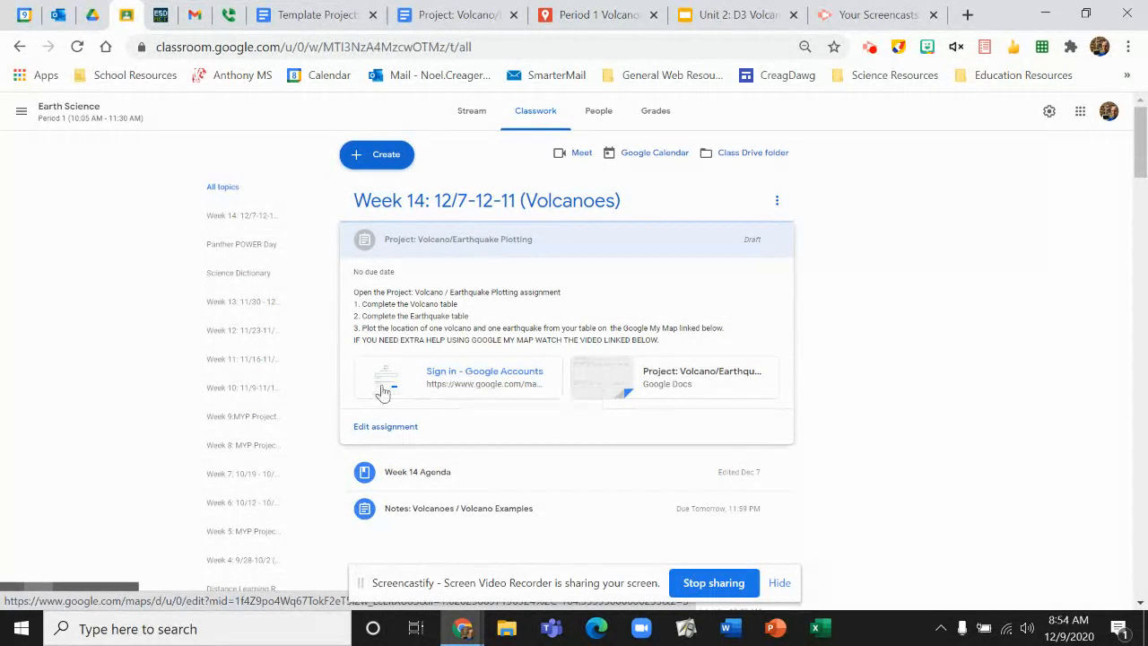
# Switch to the Period 1 volcano and earthquake map in Google My Maps and examine the already plotted markers at world scale.
pyautogui.click(599, 16)
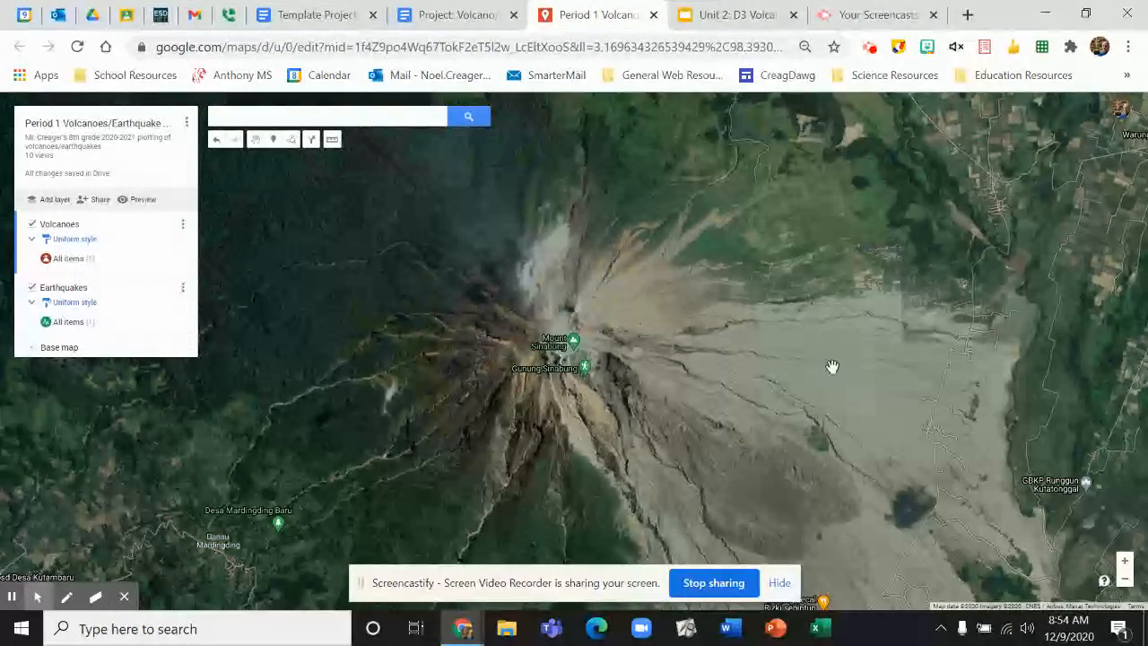
pyautogui.scroll(-5, 741, 335)
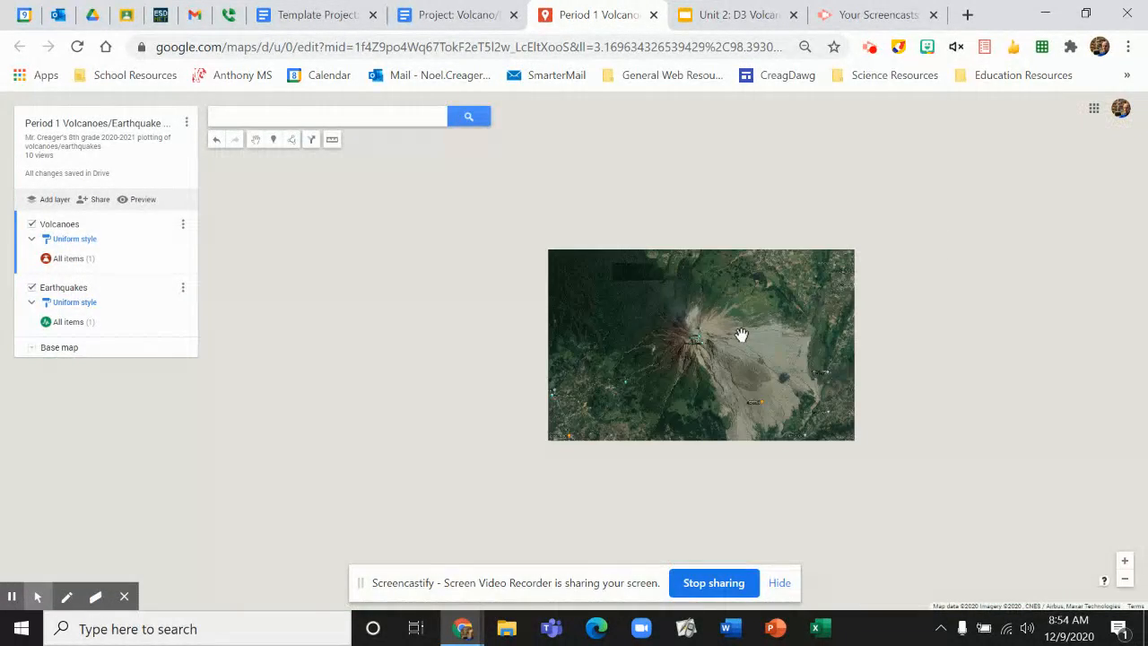
pyautogui.scroll(4, 741, 334)
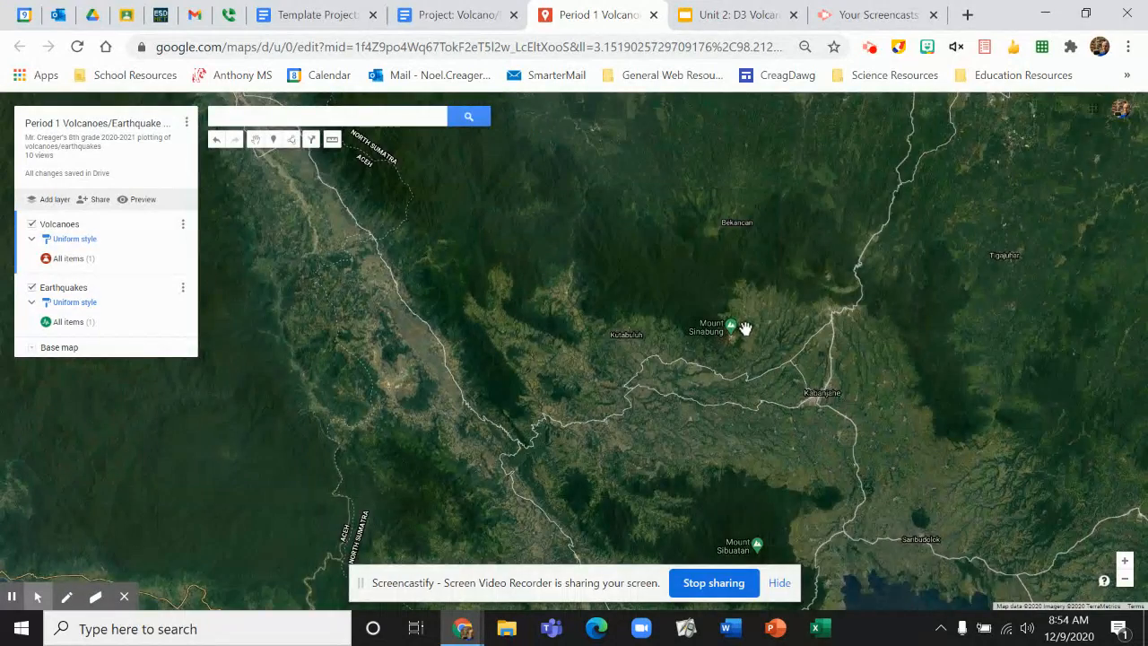
pyautogui.scroll(-2, 744, 329)
pyautogui.scroll(-1, 745, 329)
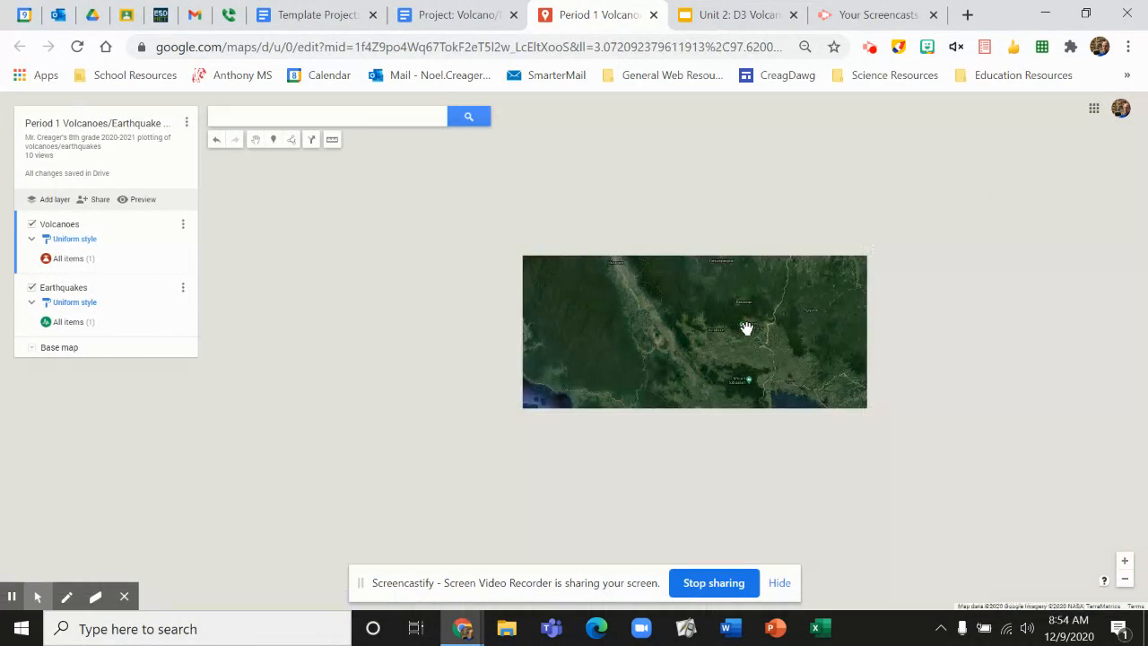
pyautogui.scroll(-1, 747, 325)
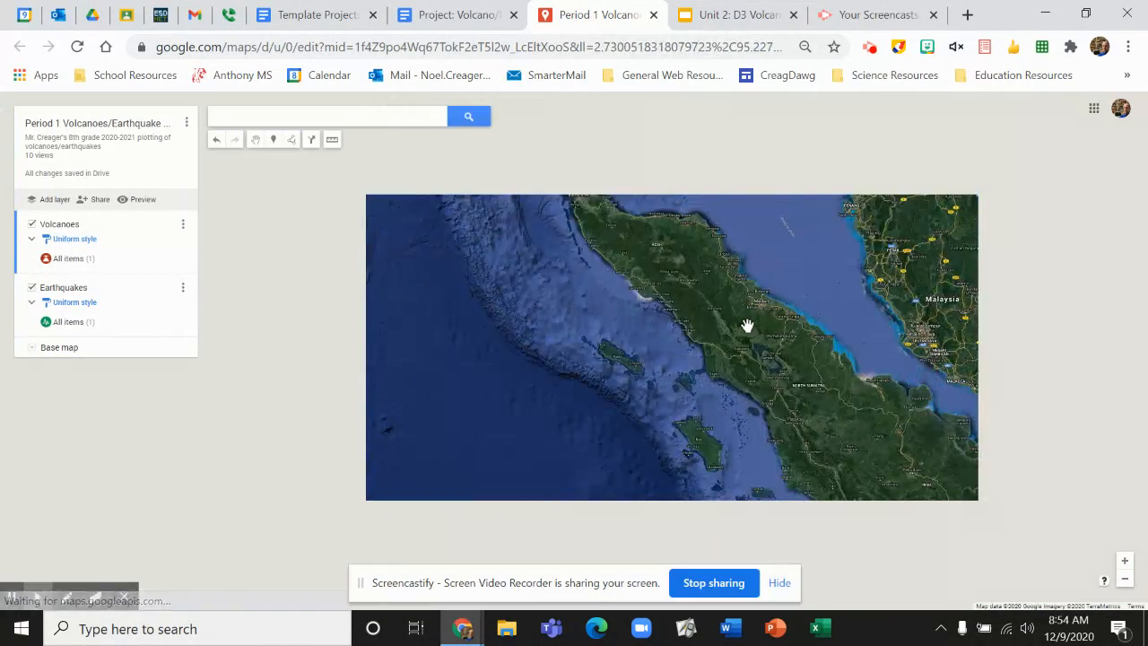
pyautogui.scroll(-3, 747, 326)
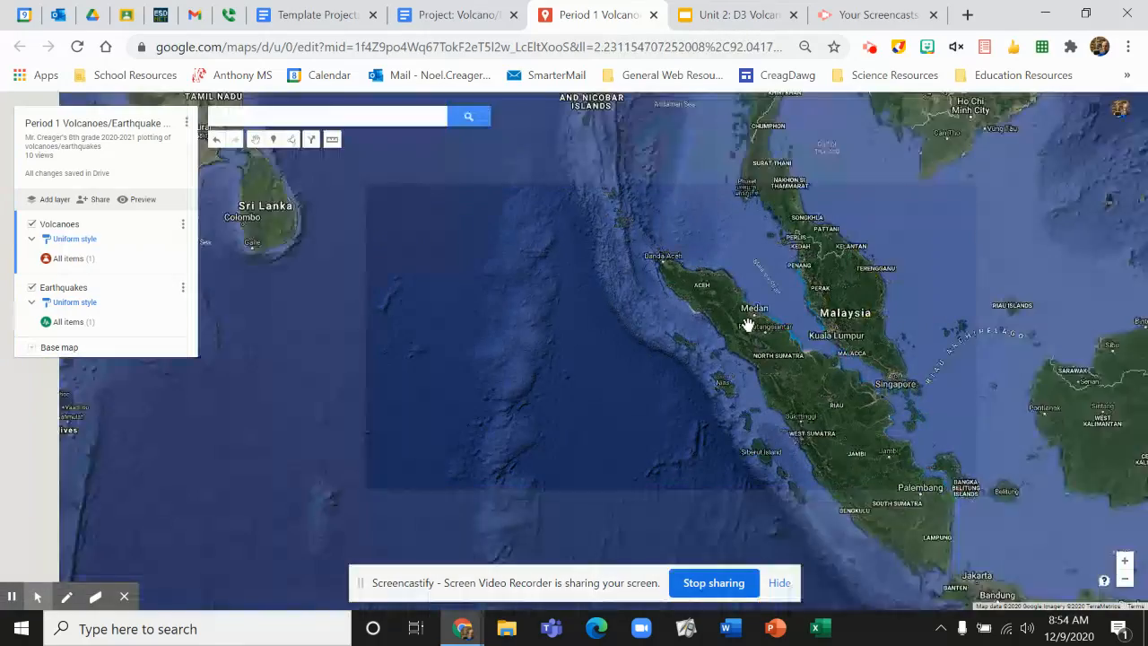
pyautogui.scroll(-2, 747, 324)
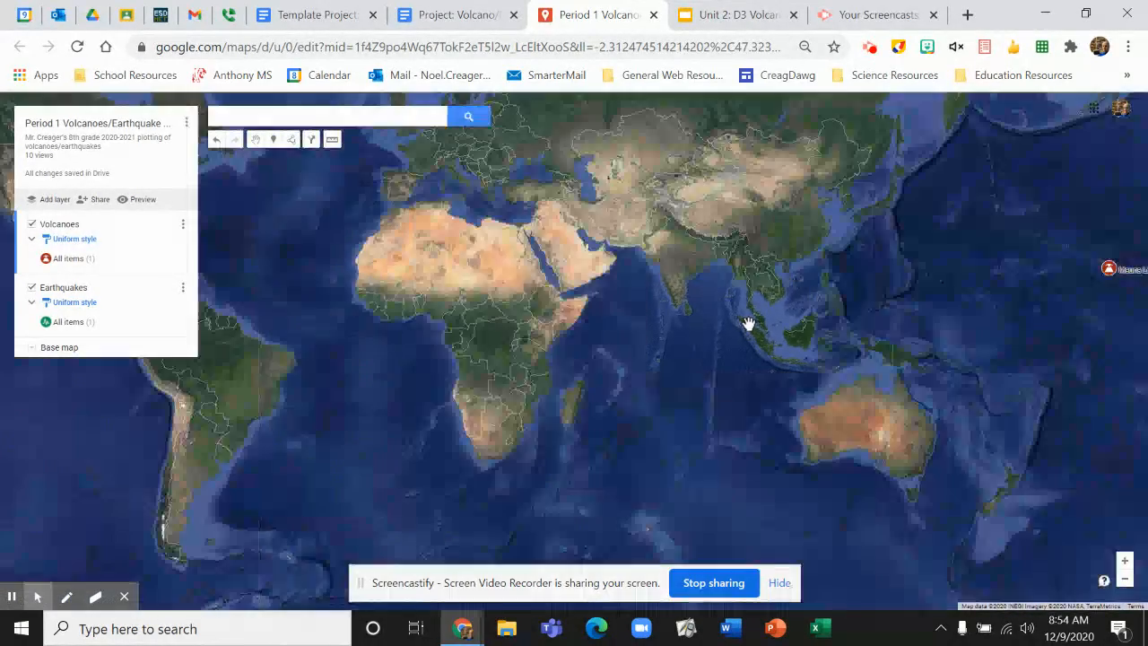
pyautogui.scroll(-1, 748, 319)
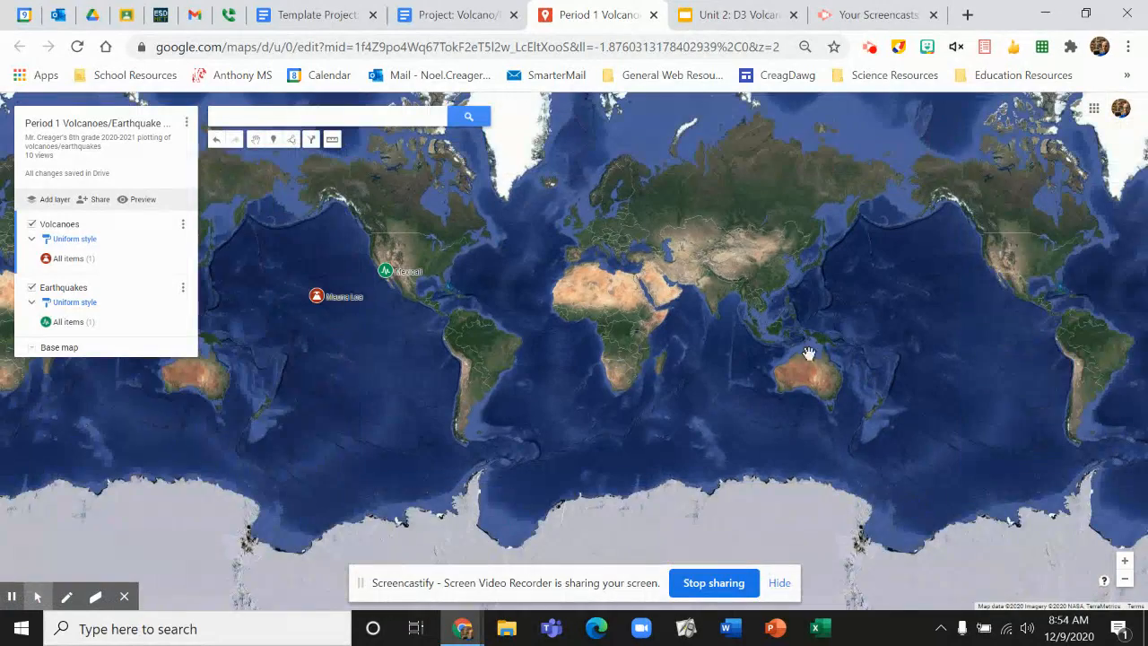
pyautogui.moveTo(344, 347); pyautogui.dragTo(723, 371)
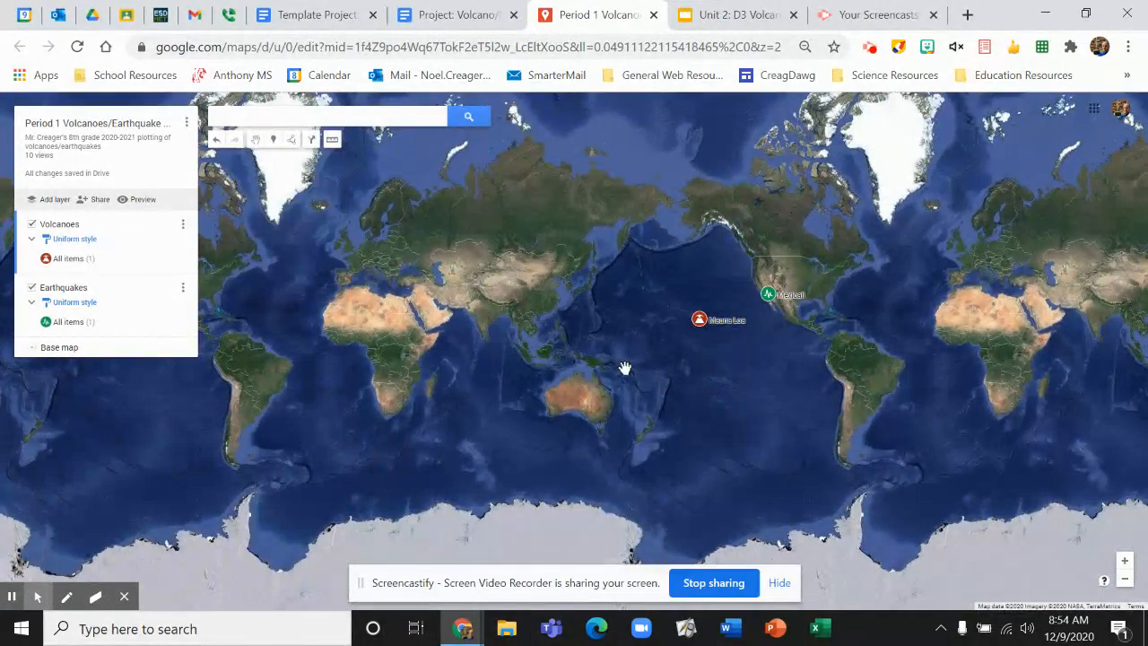
pyautogui.scroll(1, 623, 368)
pyautogui.scroll(1, 739, 404)
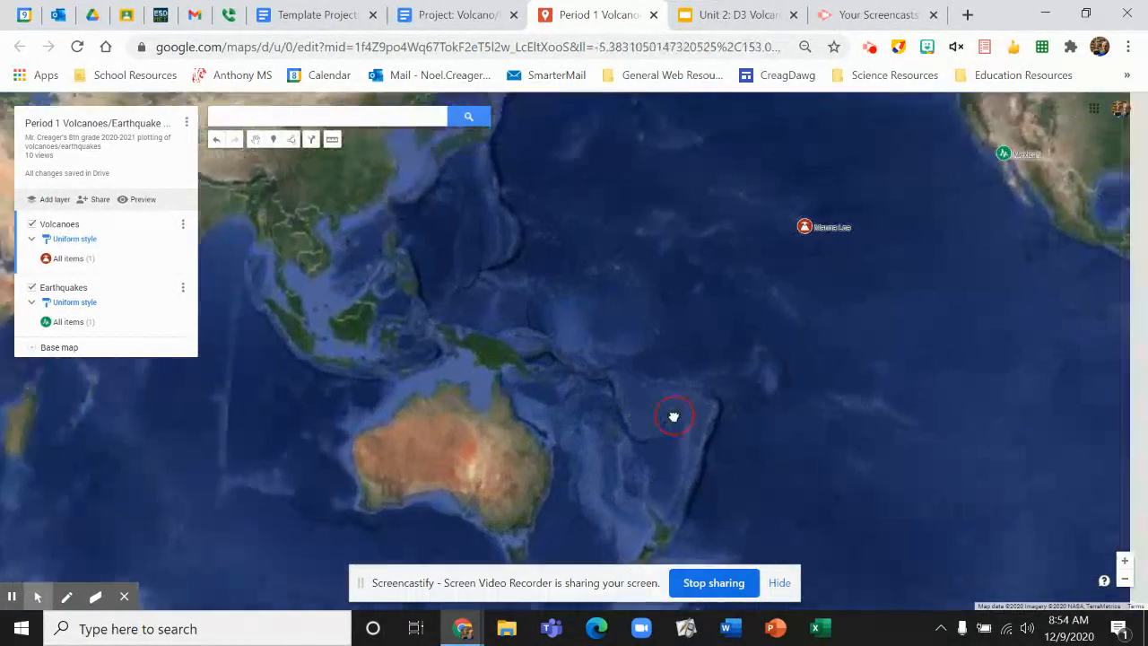
pyautogui.scroll(1, 684, 407)
pyautogui.scroll(1, 691, 407)
pyautogui.scroll(-1, 691, 406)
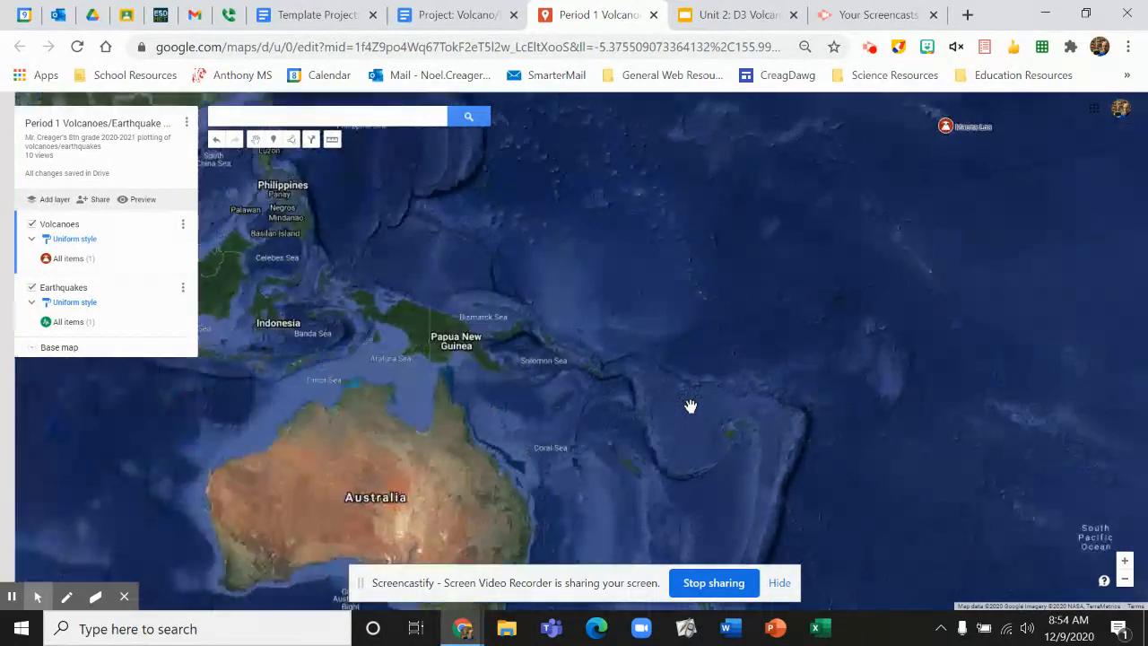
pyautogui.scroll(-1, 691, 406)
pyautogui.scroll(-2, 691, 406)
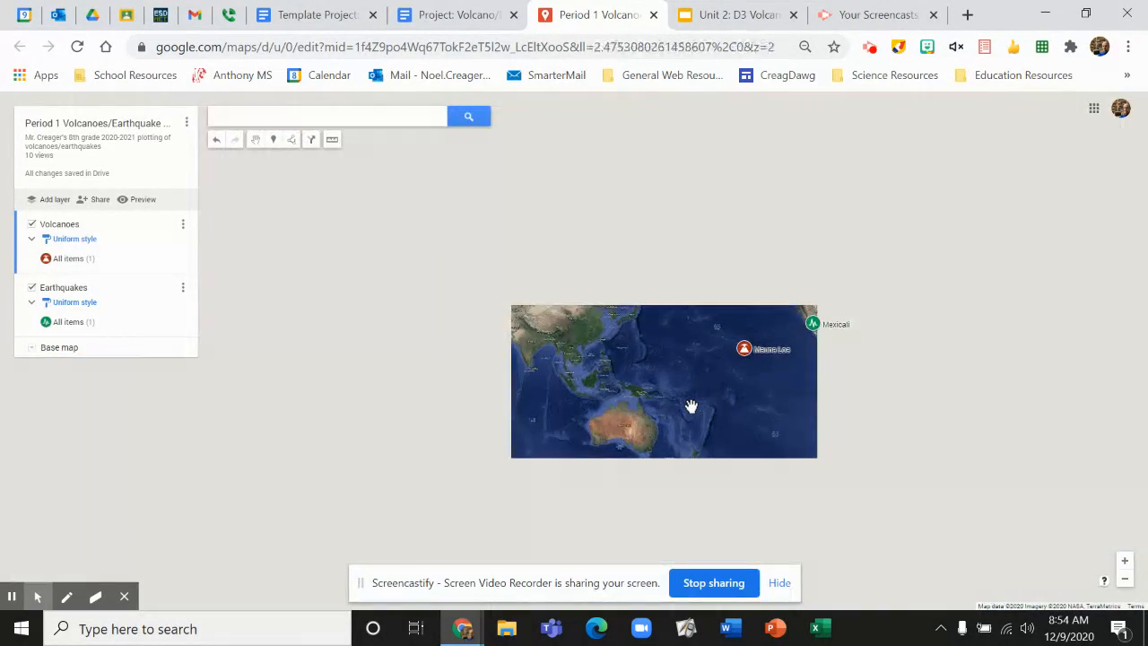
pyautogui.scroll(1, 694, 406)
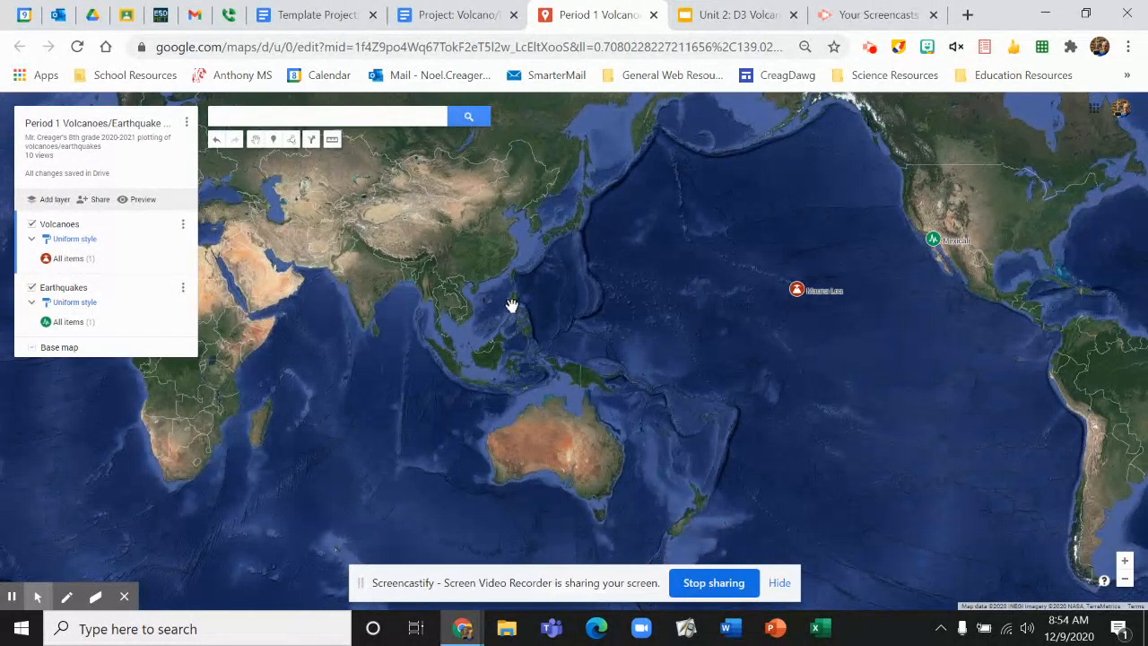
# Make Volcanoes the active map layer and copy the volcano name Sinabung from the template document's volcano table.
pyautogui.click(127, 233)
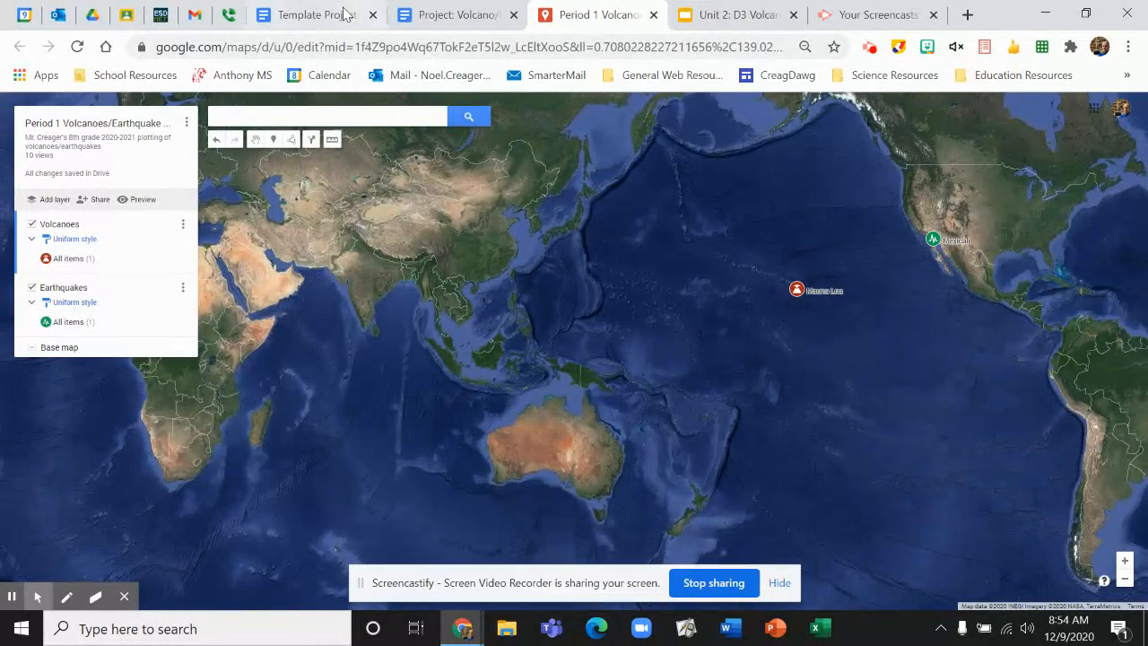
pyautogui.click(316, 12)
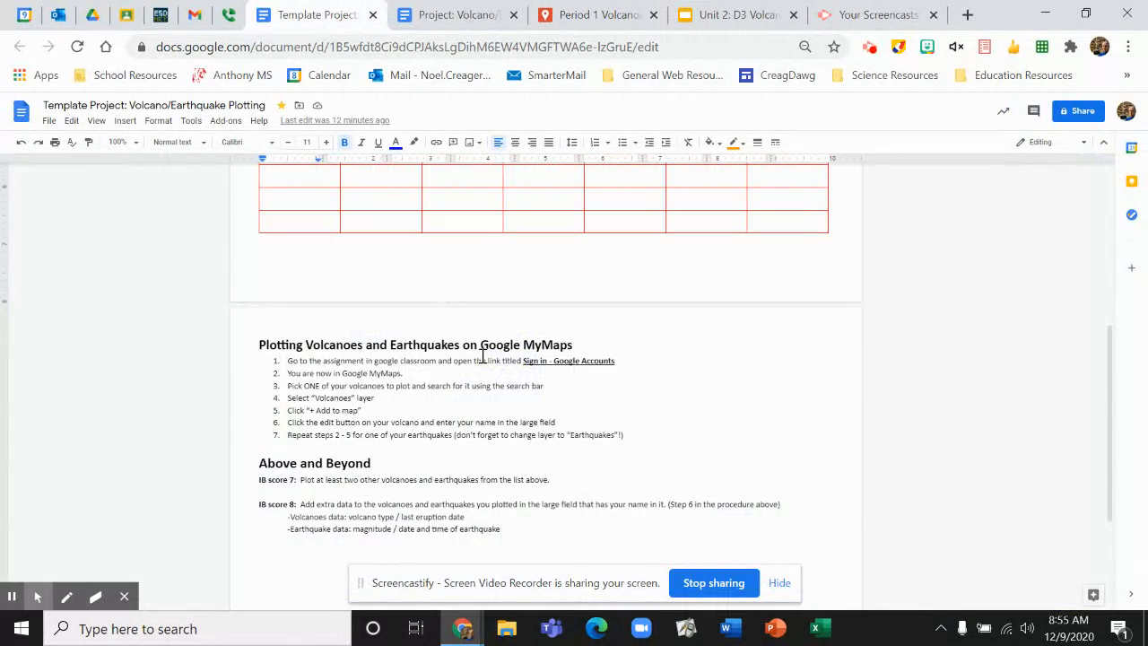
pyautogui.scroll(5, 483, 356)
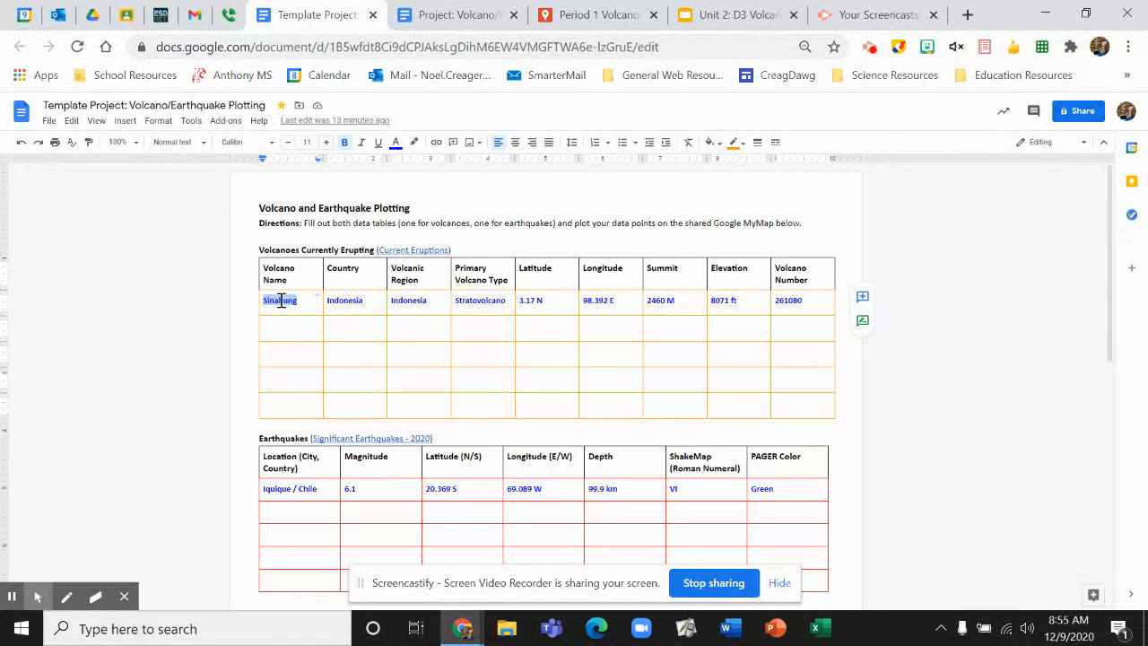
pyautogui.rightClick(280, 301)
pyautogui.click(314, 160)
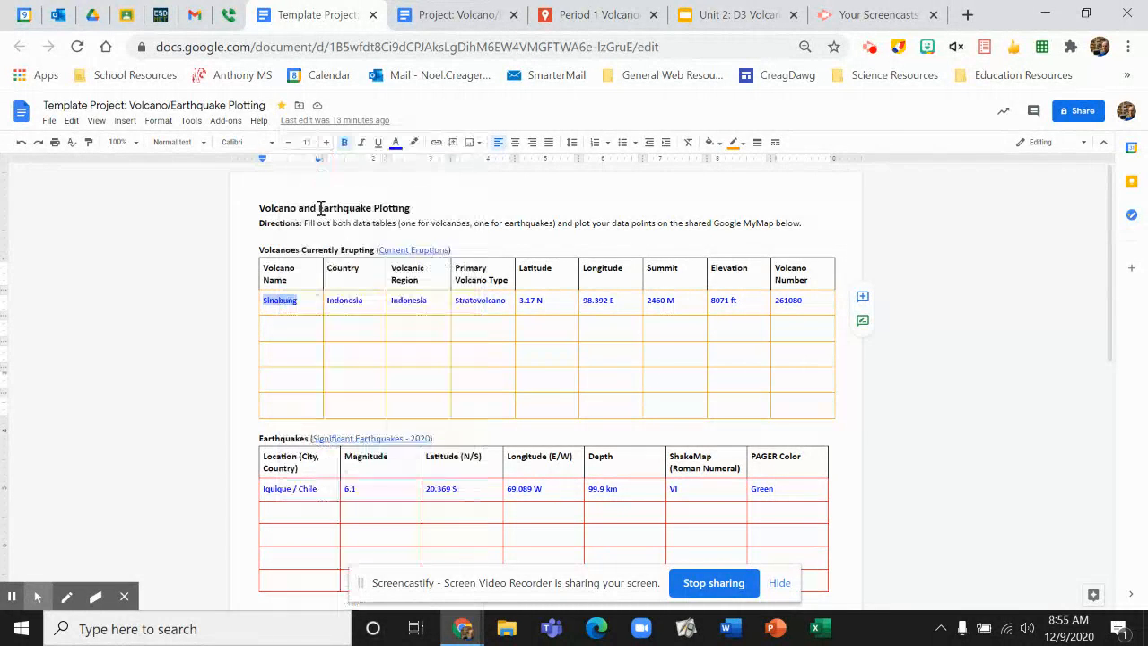
# Search the Period 1 map for the copied name Sinabung and choose the Mount Sinabung suggestion in North Sumatra.
pyautogui.click(606, 14)
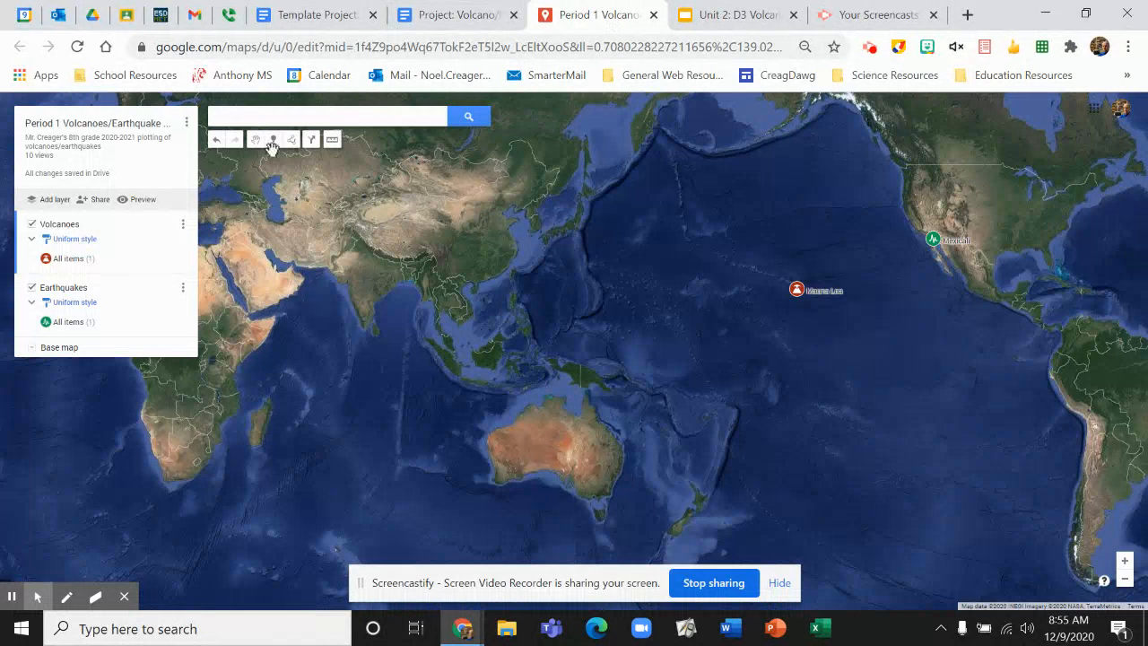
pyautogui.click(277, 116)
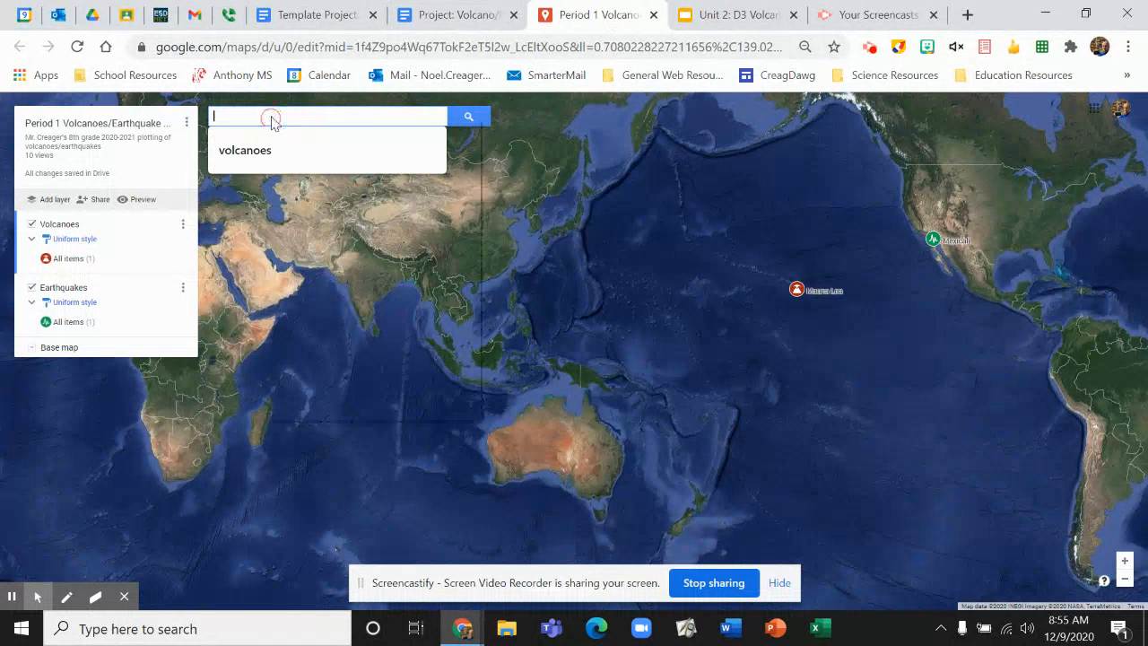
pyautogui.rightClick(271, 117)
pyautogui.click(327, 254)
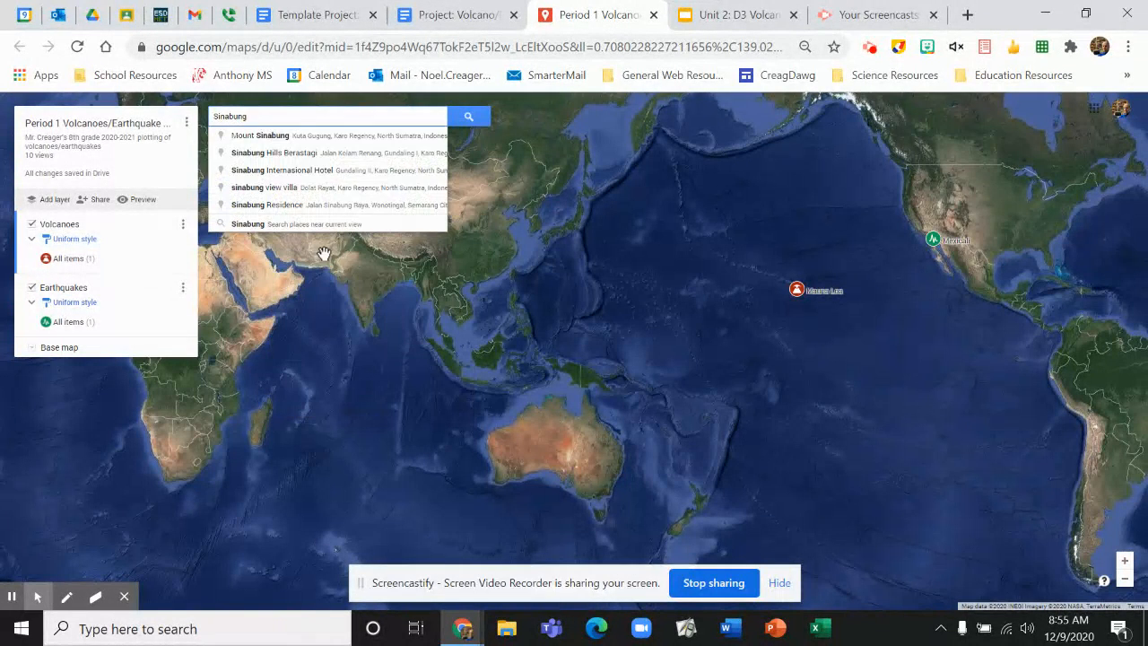
pyautogui.click(261, 134)
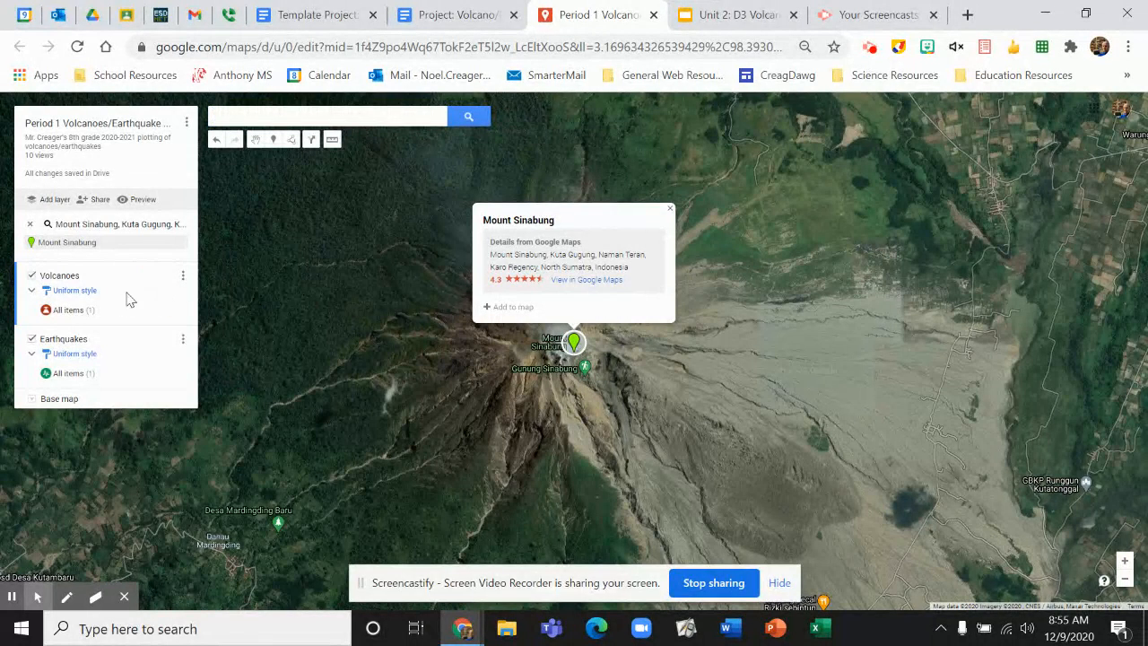
# Add Mount Sinabung to the Volcanoes layer, save the teacher's name in its description, and close the marker's details.
pyautogui.click(489, 307)
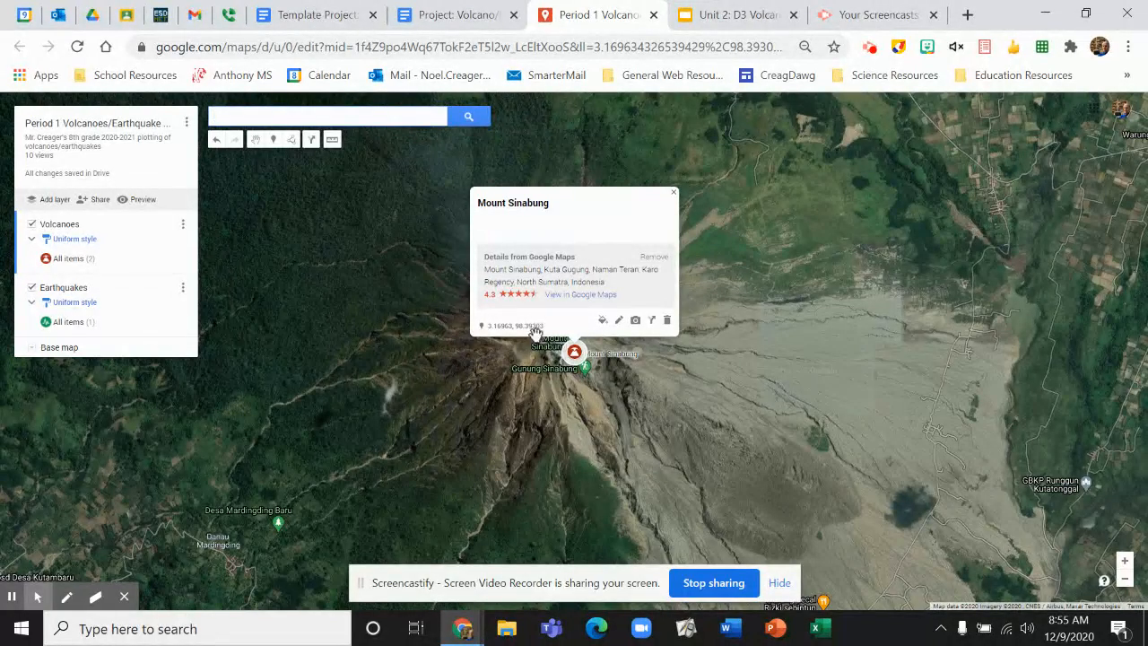
pyautogui.click(619, 322)
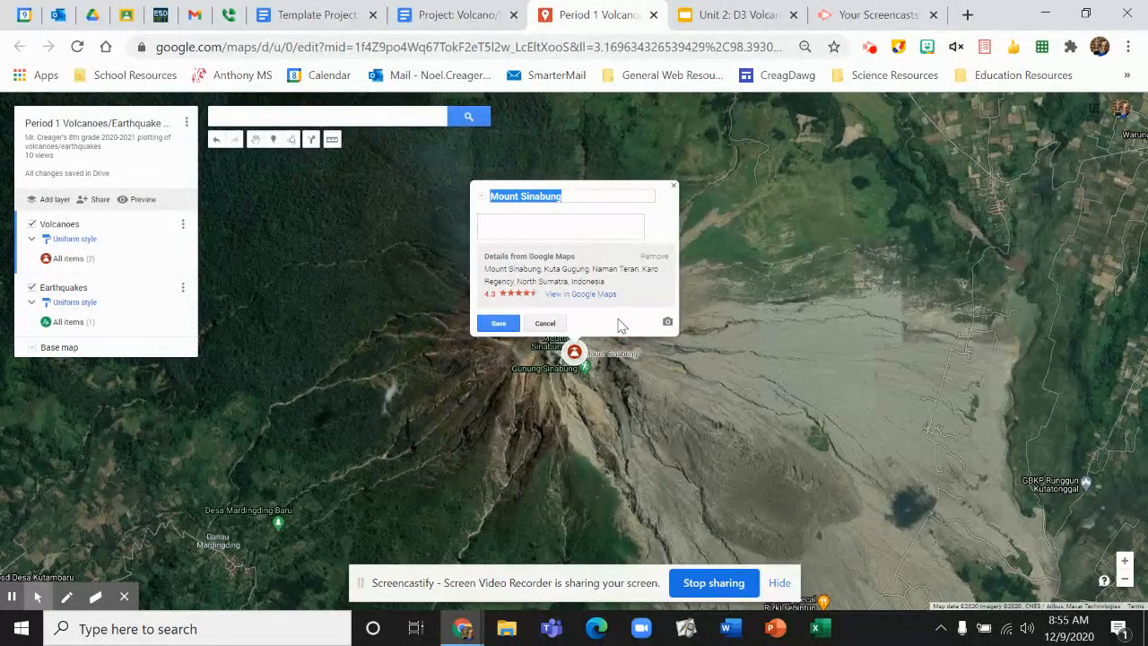
pyautogui.click(501, 226)
pyautogui.write('Mr Creager')
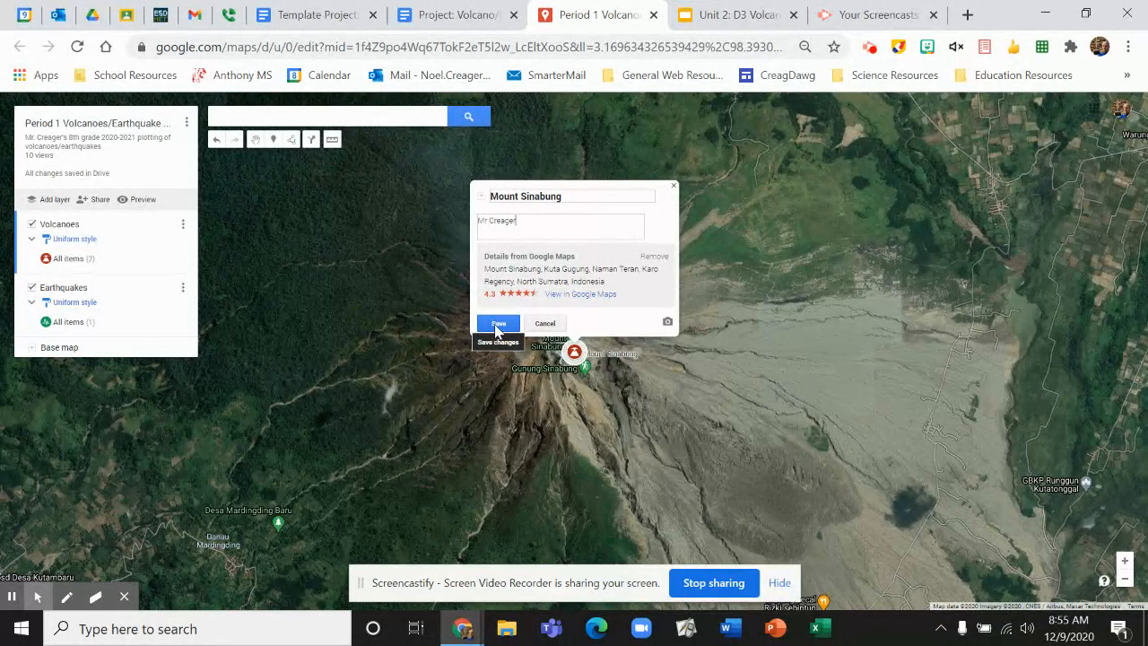
pyautogui.click(499, 325)
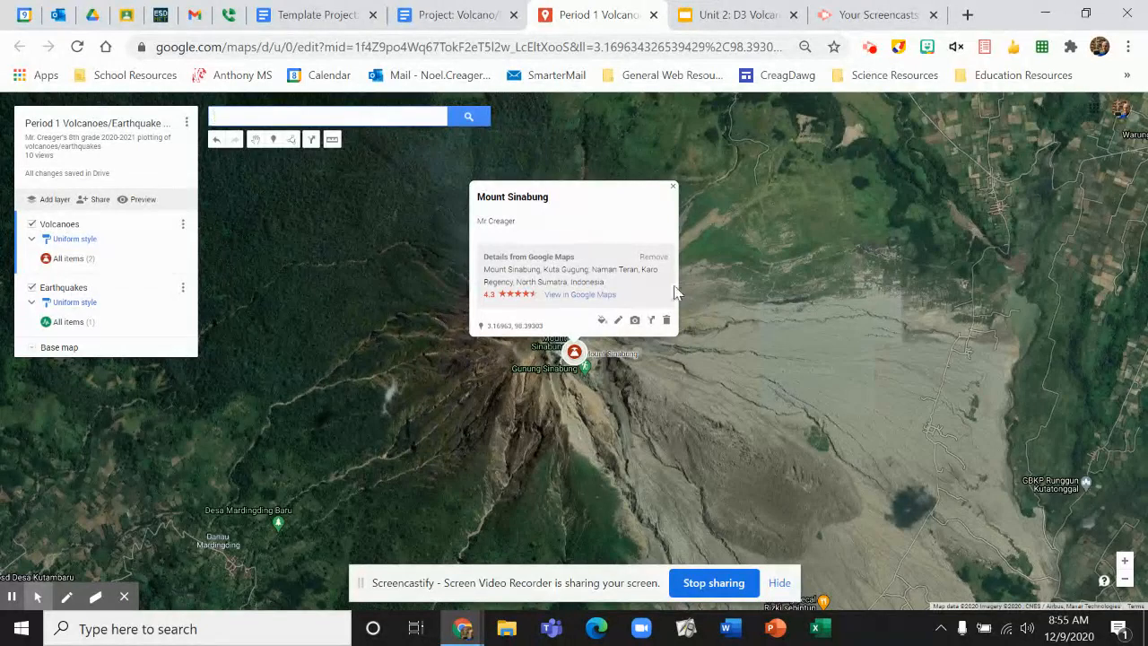
pyautogui.click(669, 191)
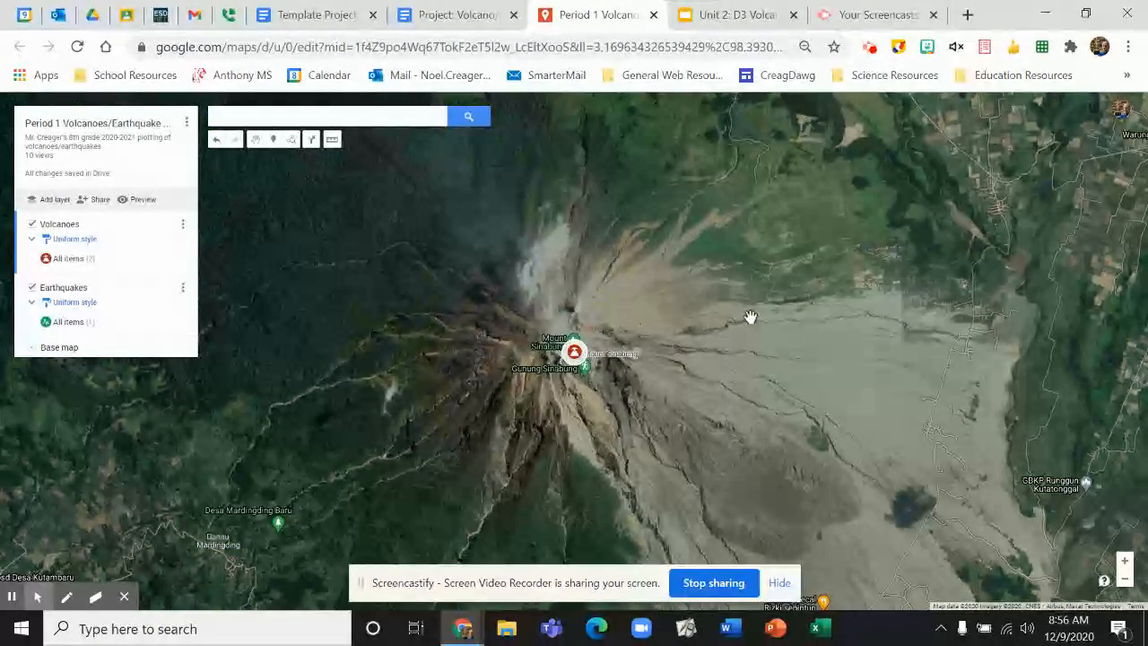
# Examine where the Mount Sinabung marker lies on the world map relative to the other plotted markers.
pyautogui.scroll(-2, 754, 318)
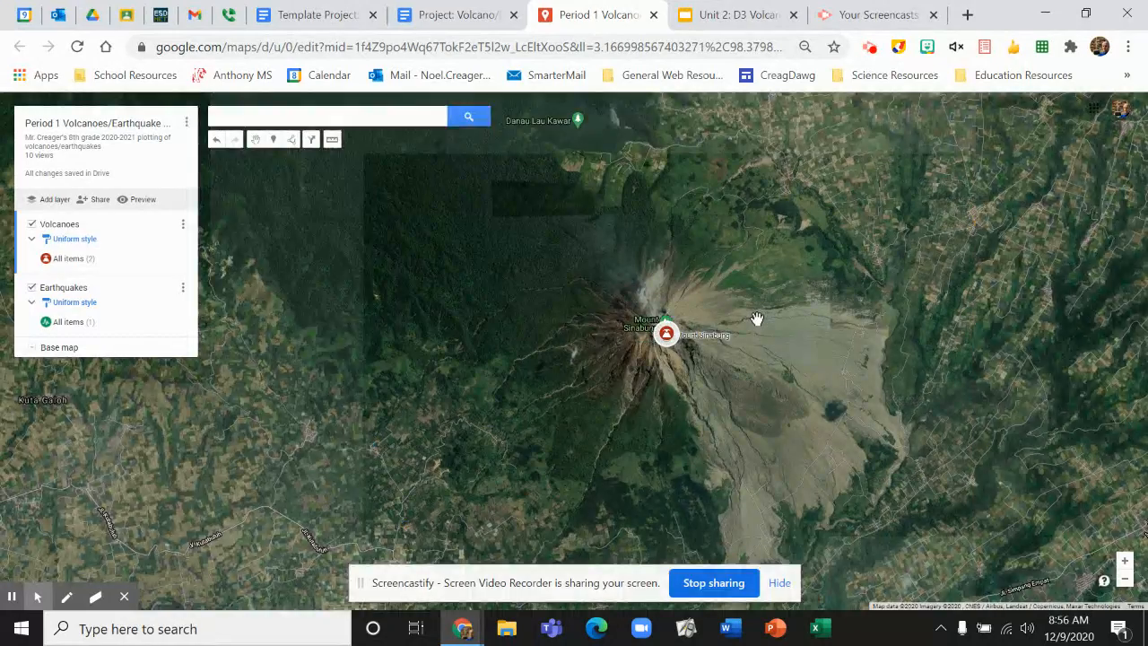
pyautogui.scroll(-5, 756, 319)
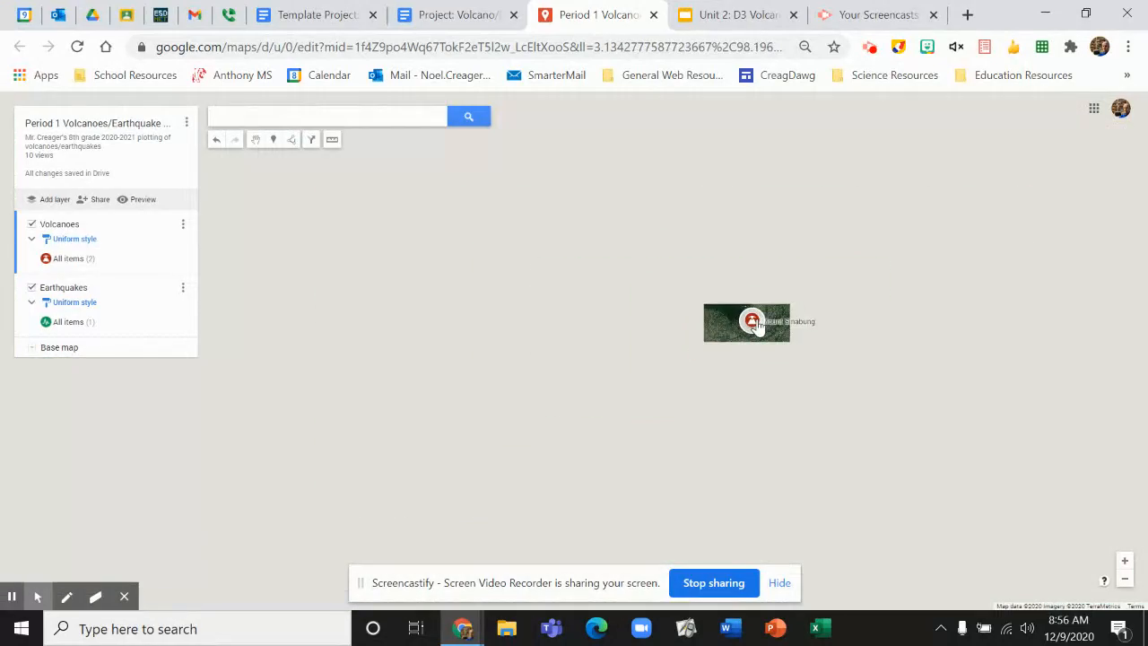
pyautogui.scroll(-4, 757, 323)
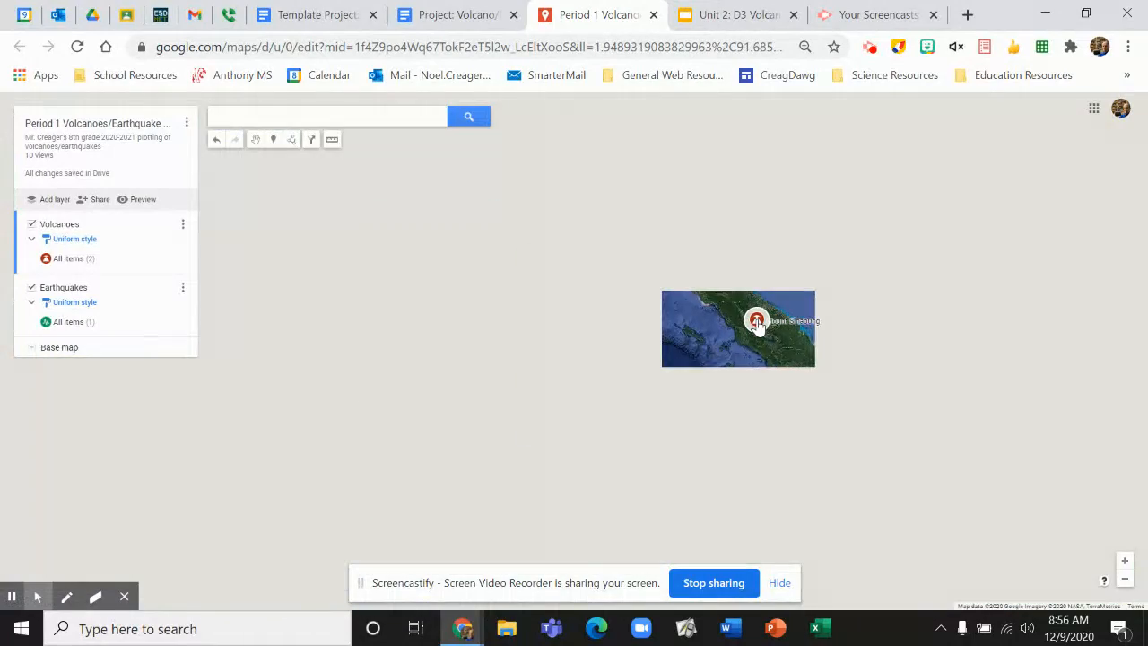
pyautogui.scroll(-3, 758, 320)
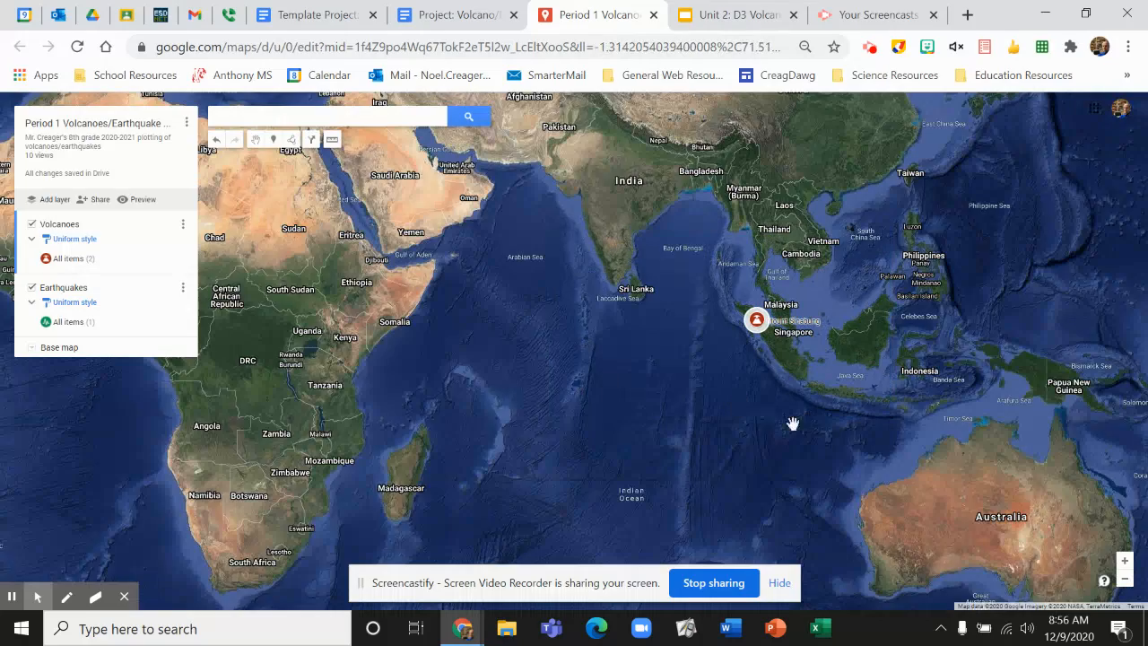
pyautogui.moveTo(794, 424); pyautogui.dragTo(413, 438)
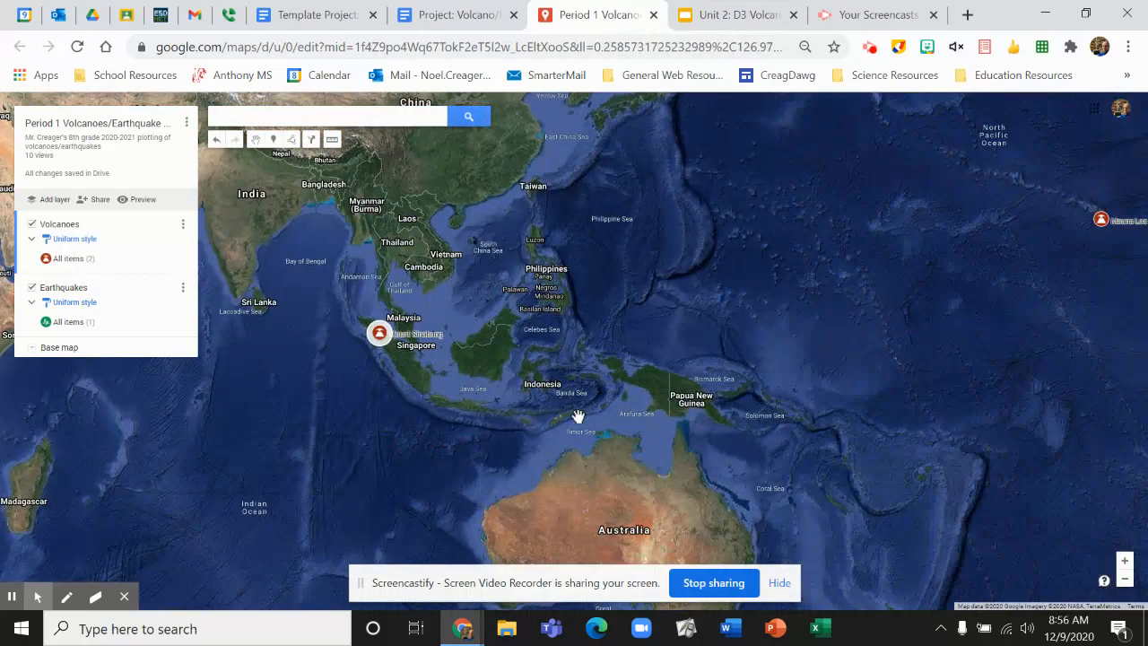
pyautogui.scroll(-3, 579, 416)
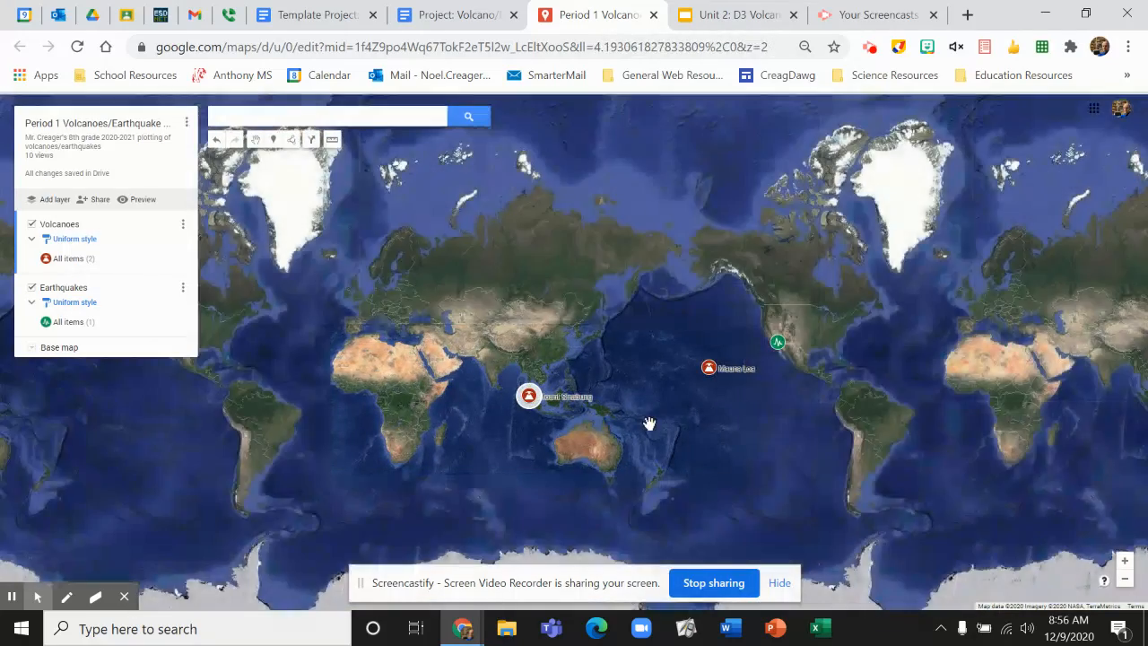
# Review the Mount Sinabung marker's details, close them, and examine the plotted markers around the Pacific.
pyautogui.click(530, 398)
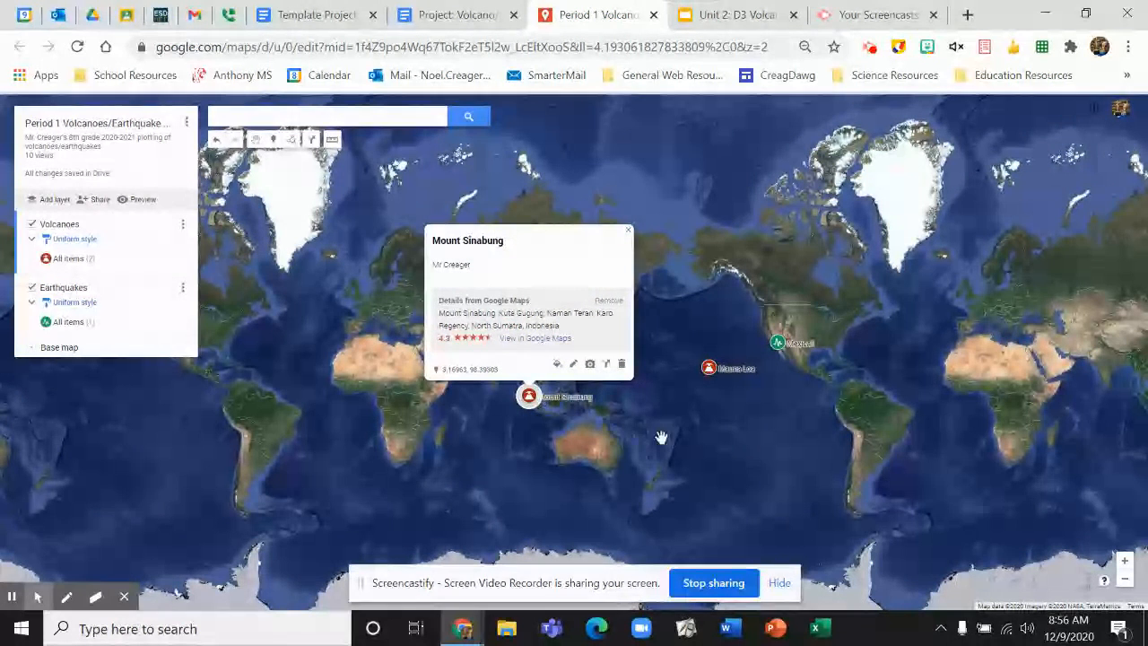
pyautogui.click(626, 232)
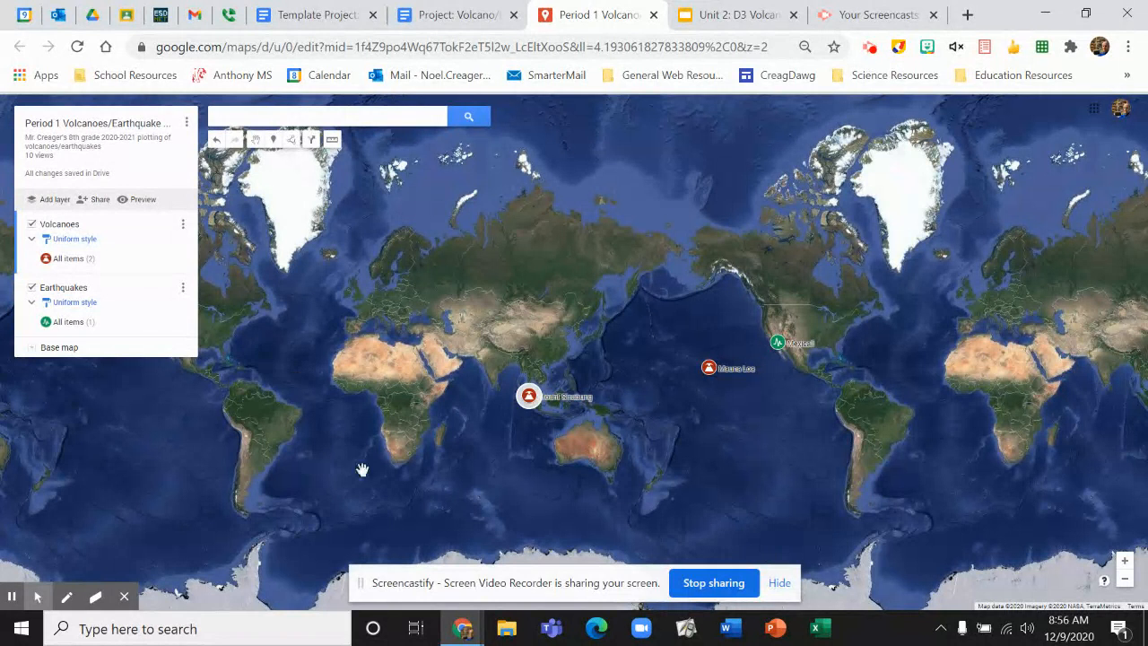
pyautogui.moveTo(754, 472); pyautogui.dragTo(705, 402)
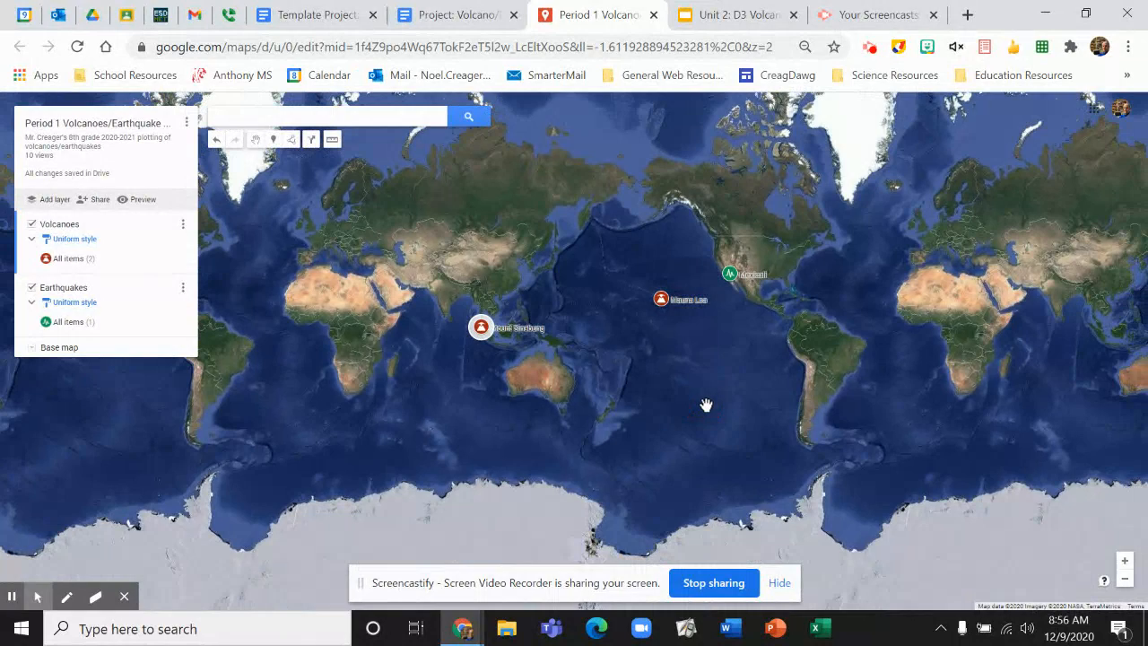
pyautogui.scroll(1, 706, 405)
pyautogui.scroll(-1, 703, 405)
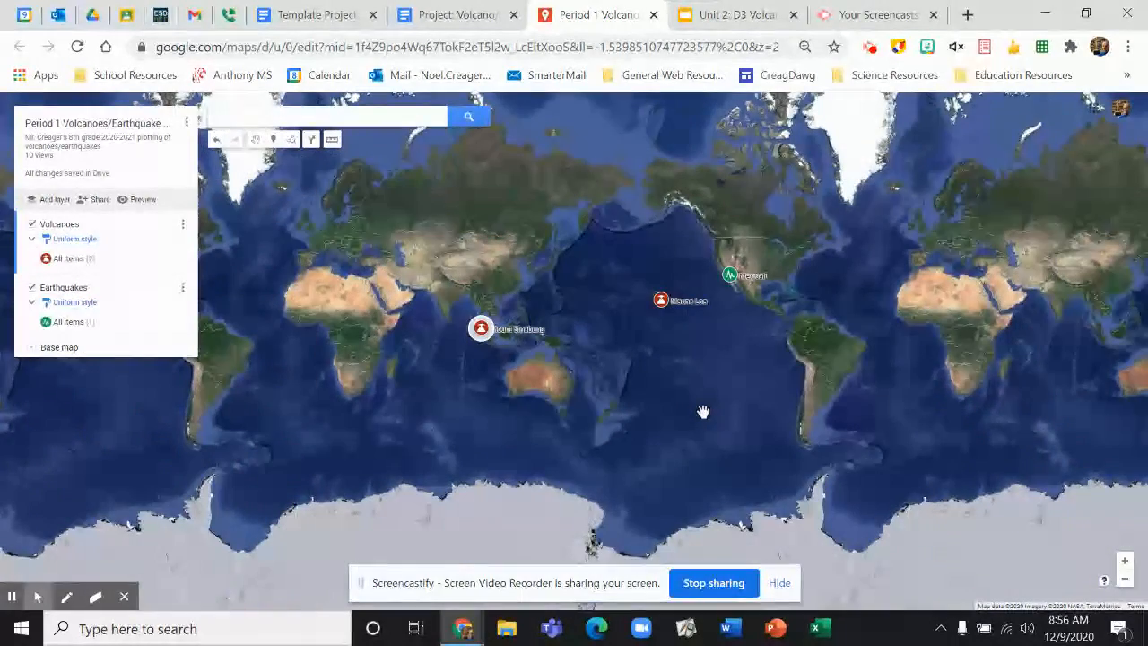
# Open the Mauna Loa marker's description for editing, save it with the teacher's name as is, and close the marker's details.
pyautogui.scroll(1, 702, 412)
pyautogui.click(616, 193)
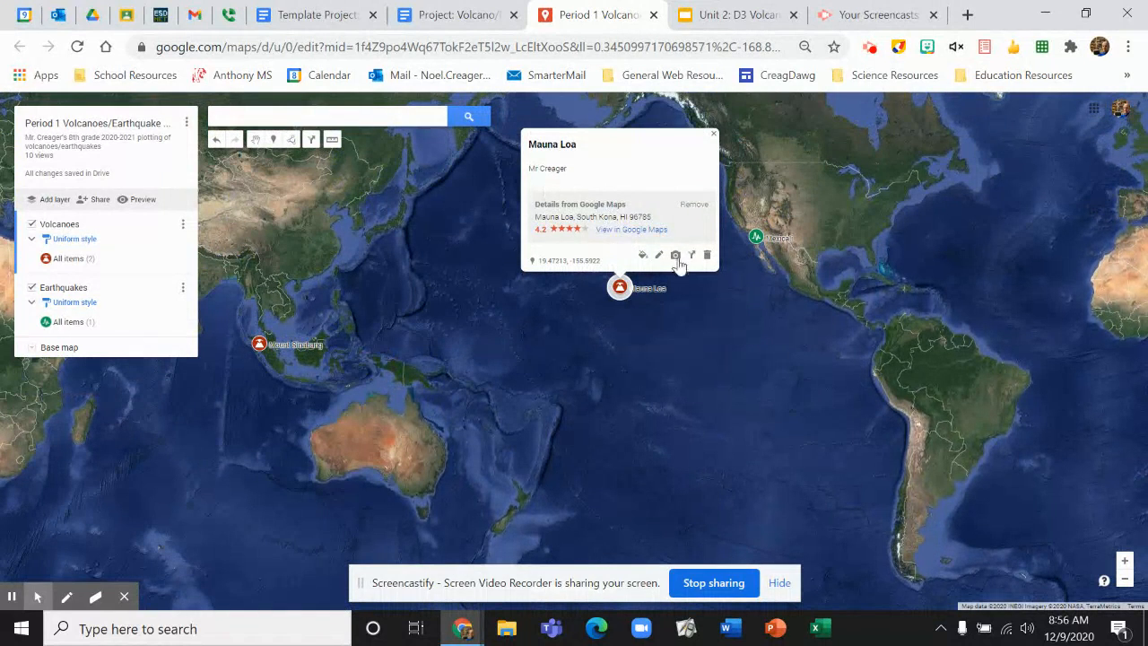
pyautogui.click(660, 257)
pyautogui.click(587, 168)
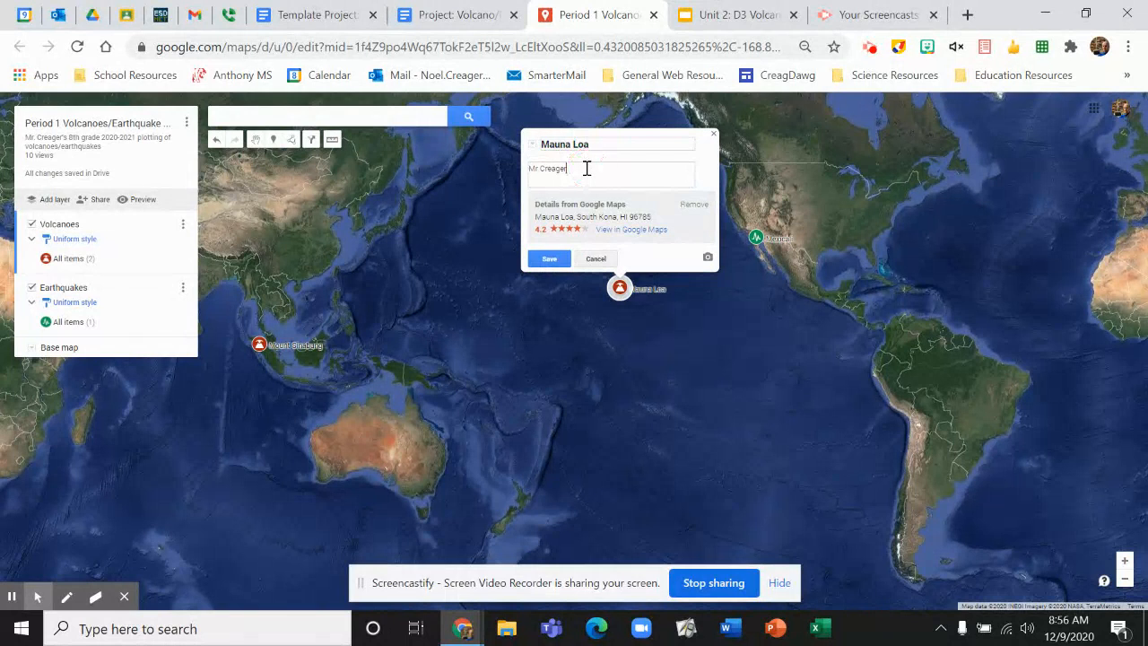
pyautogui.press('Return')
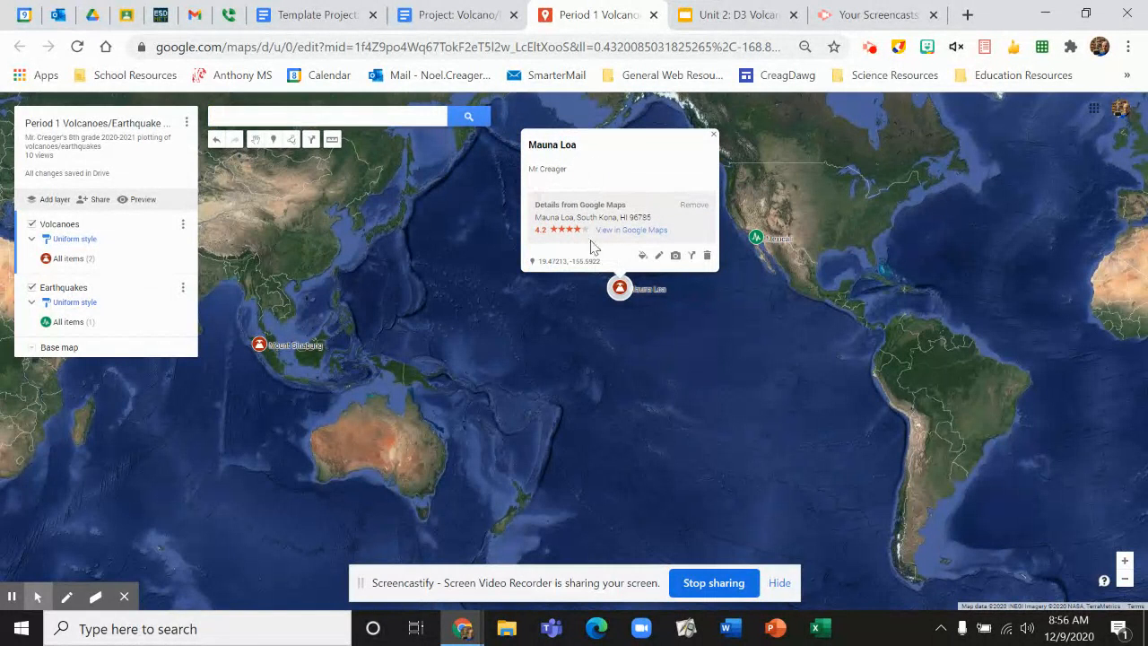
pyautogui.click(659, 257)
pyautogui.click(592, 172)
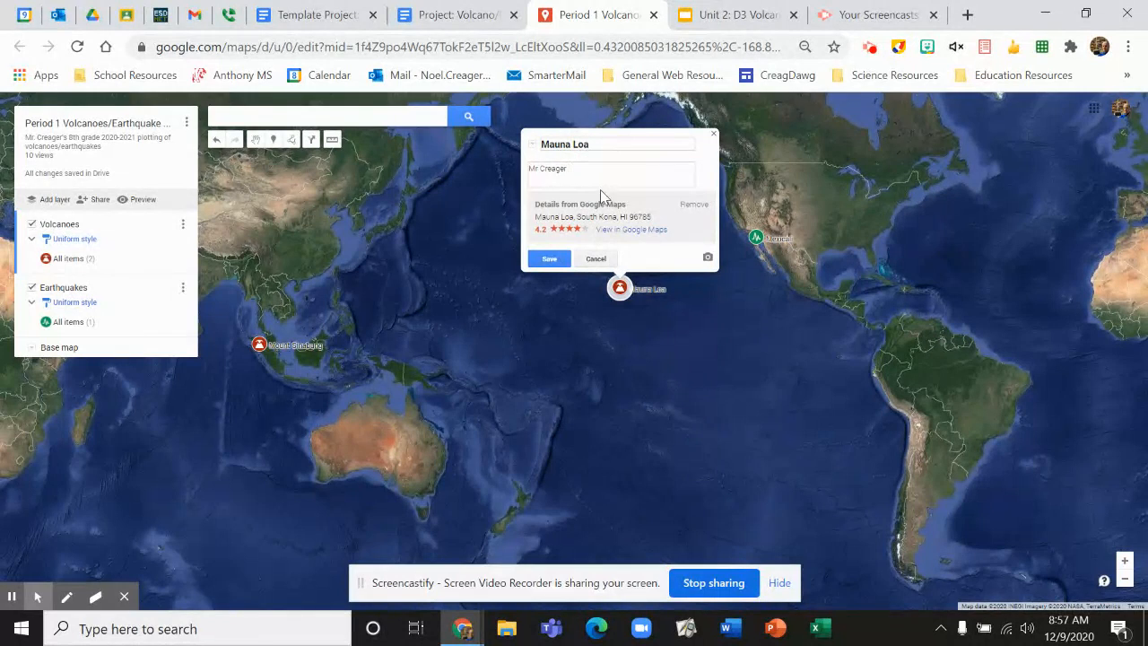
pyautogui.click(549, 258)
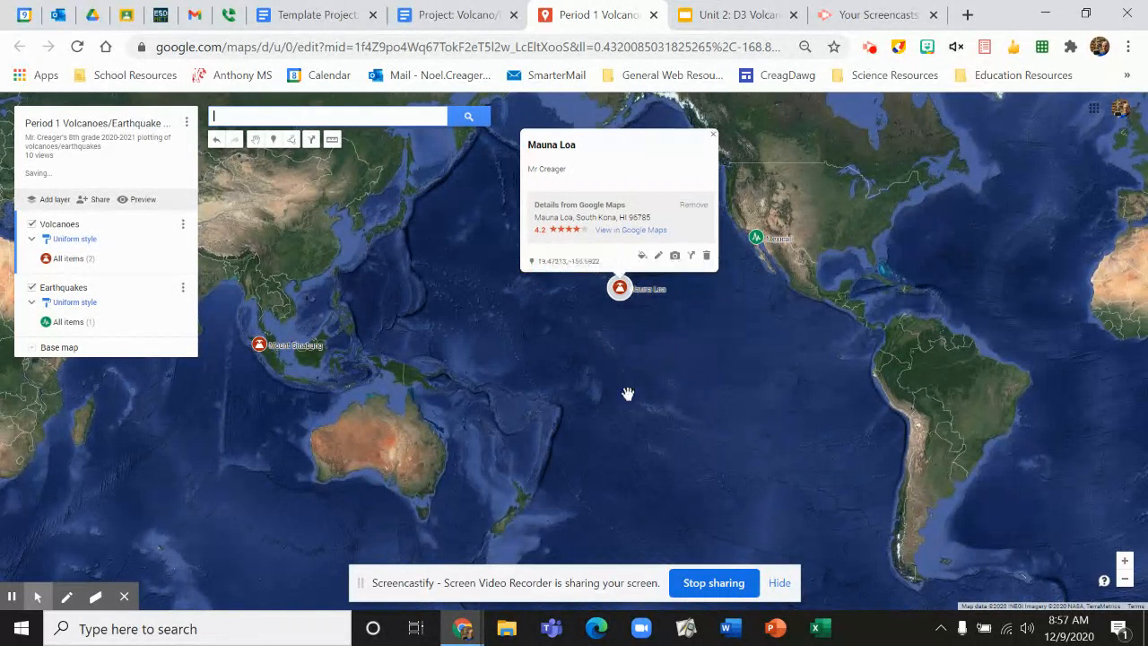
pyautogui.click(752, 435)
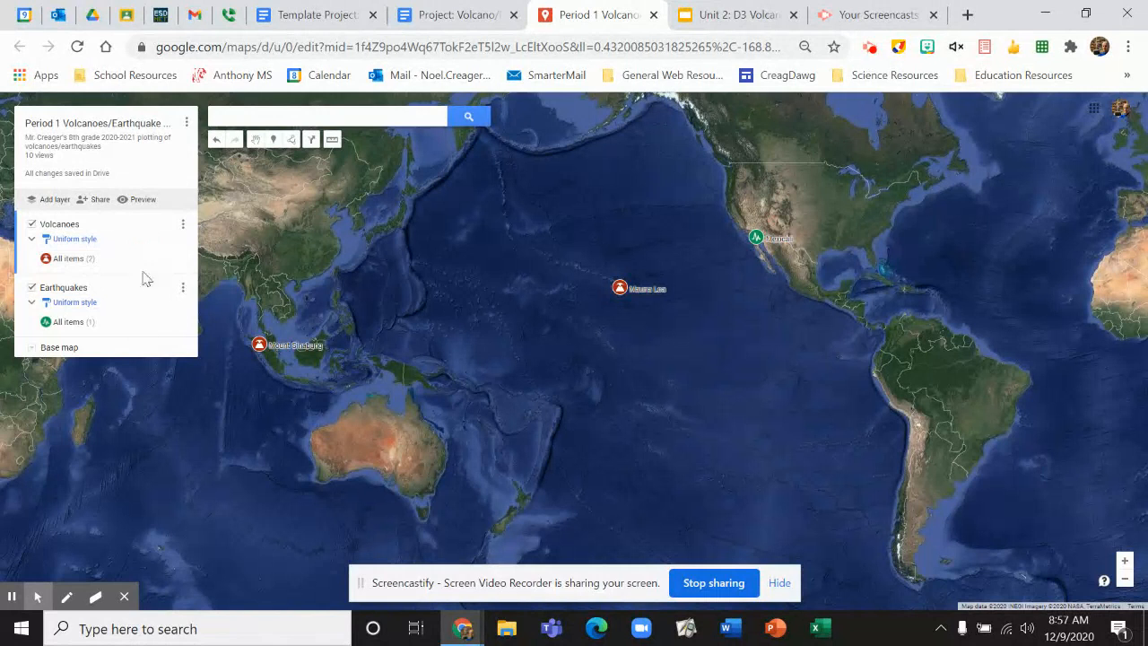
# Make Earthquakes the active map layer and switch back to the Volcanoes layer, leaving both layers' style settings as they are.
pyautogui.click(88, 303)
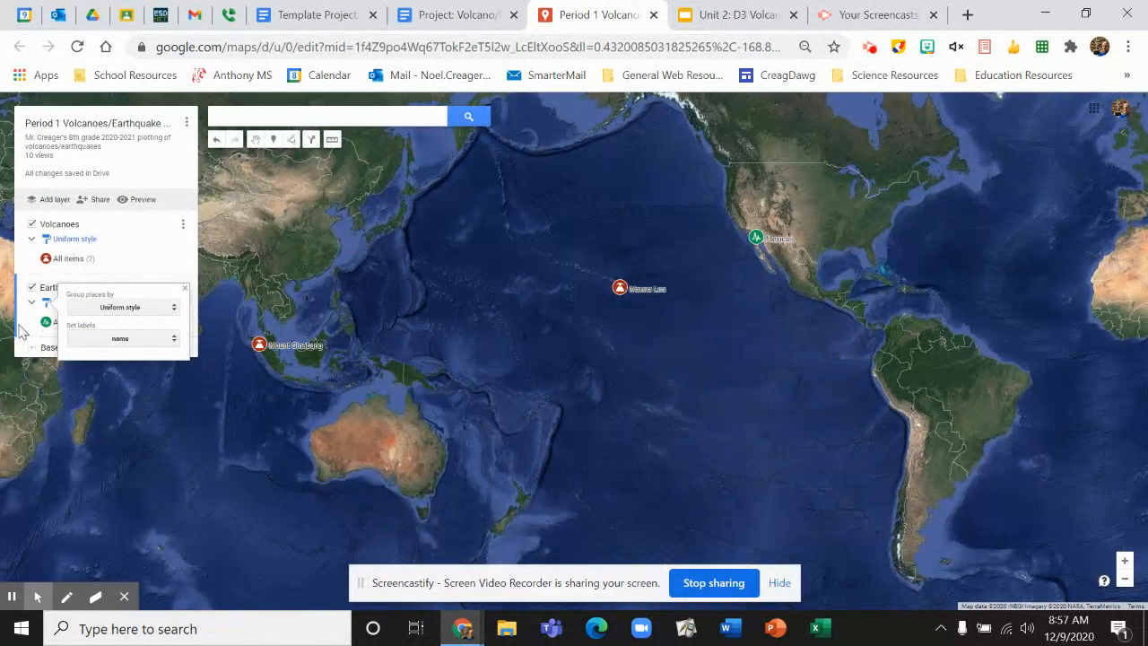
pyautogui.click(146, 256)
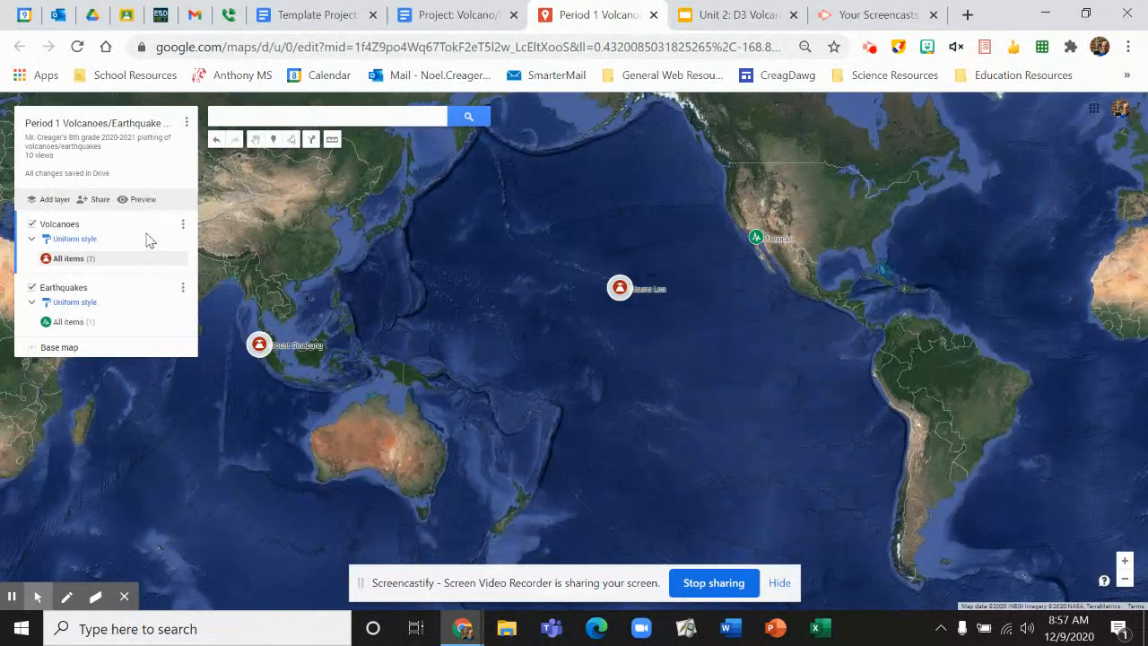
pyautogui.click(133, 298)
pyautogui.click(139, 236)
# Open the Mount Sinabung marker for editing and save it with its existing title and description.
pyautogui.click(260, 346)
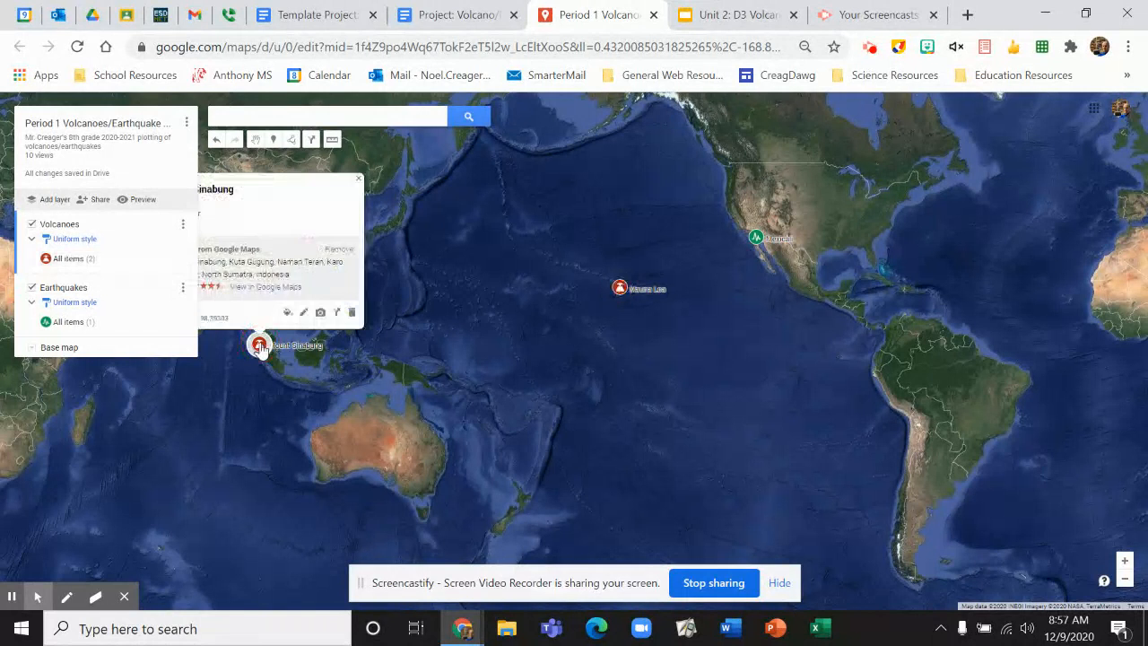
pyautogui.moveTo(374, 413); pyautogui.dragTo(569, 415)
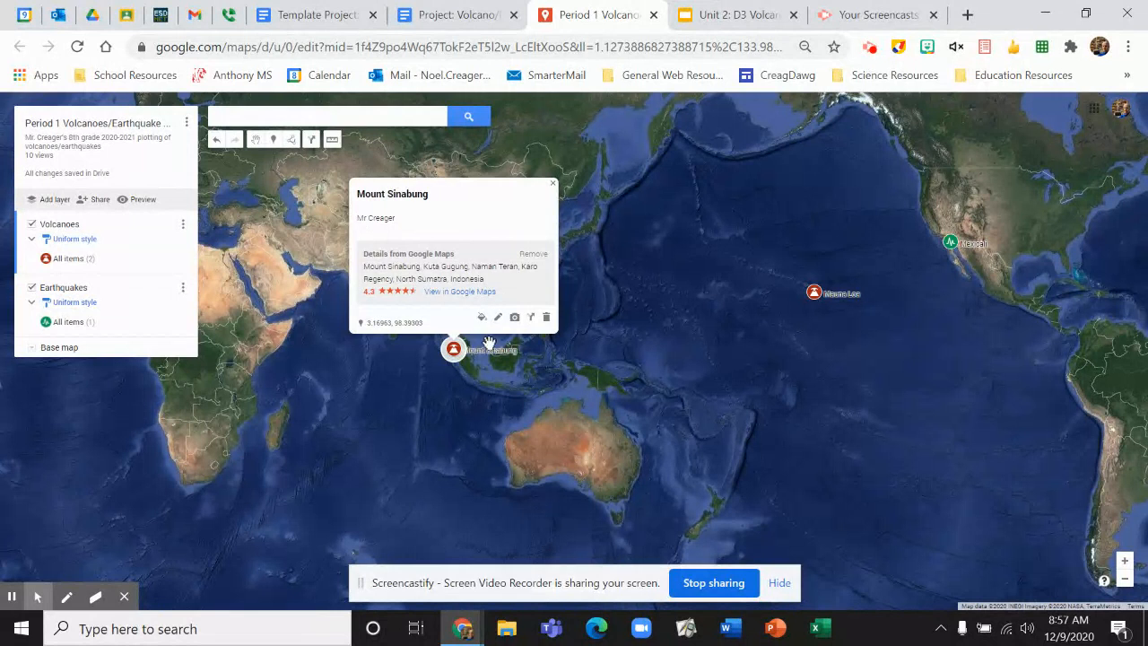
pyautogui.click(498, 316)
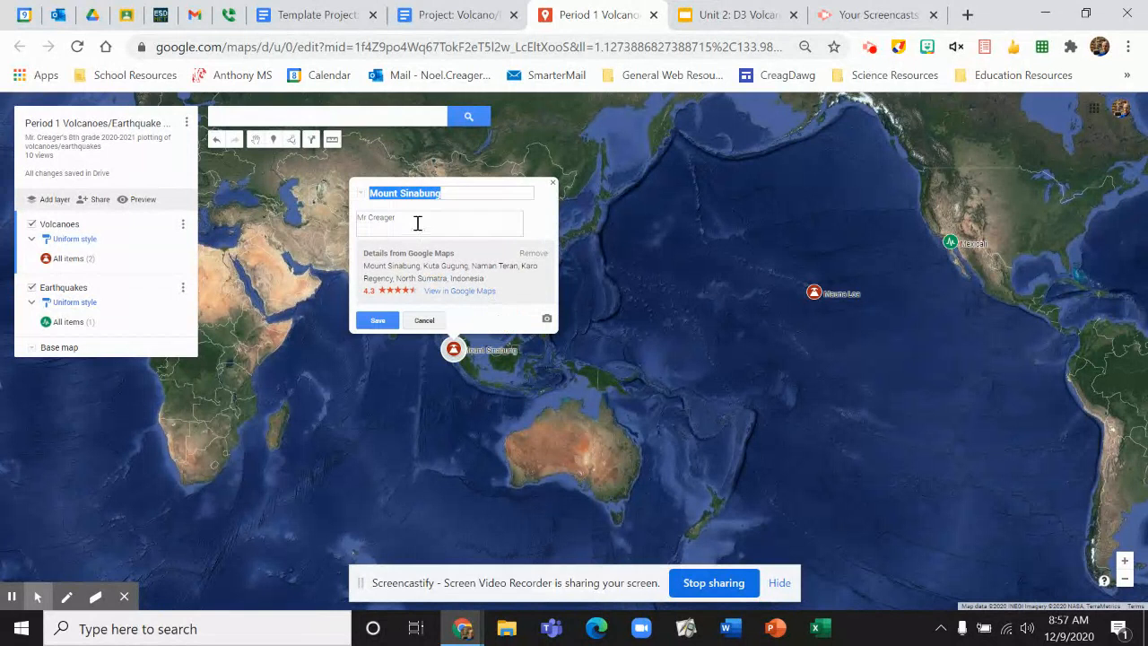
pyautogui.click(378, 320)
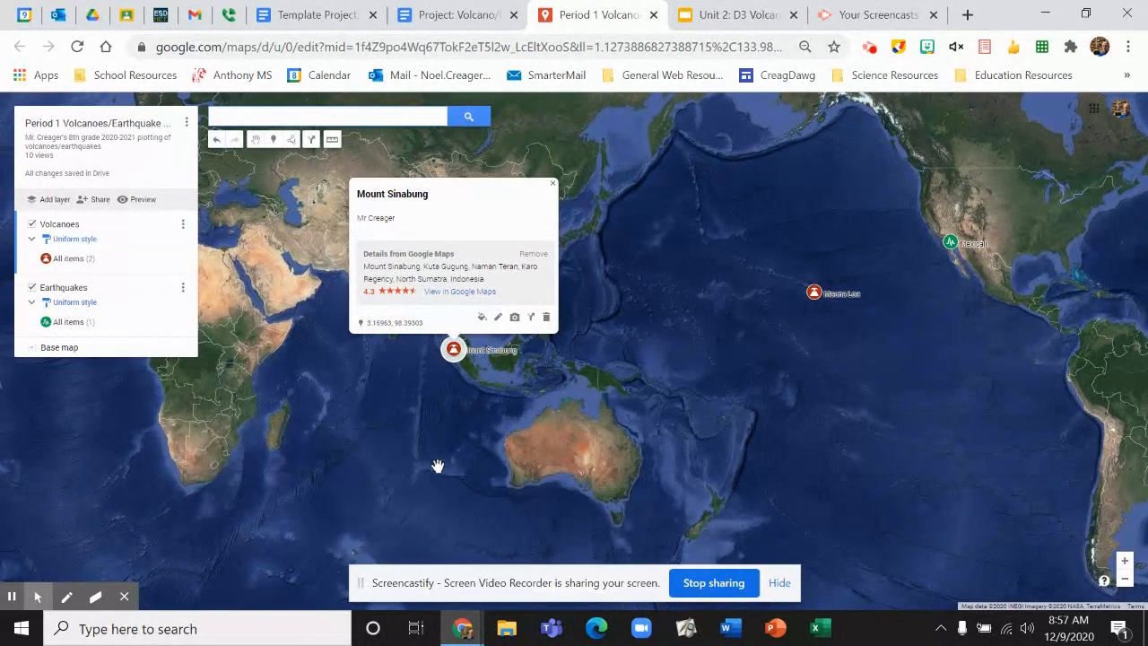